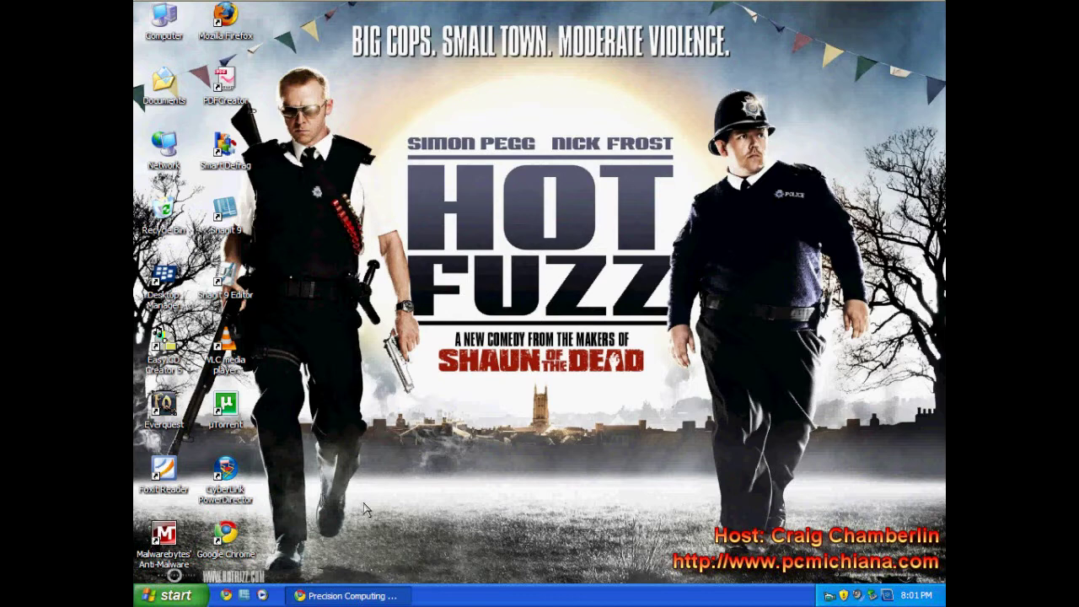
# Maximize Chrome and scroll through the 'Hello World! Episode IV' post with its Malwarebytes video.
pyautogui.click(348, 596)
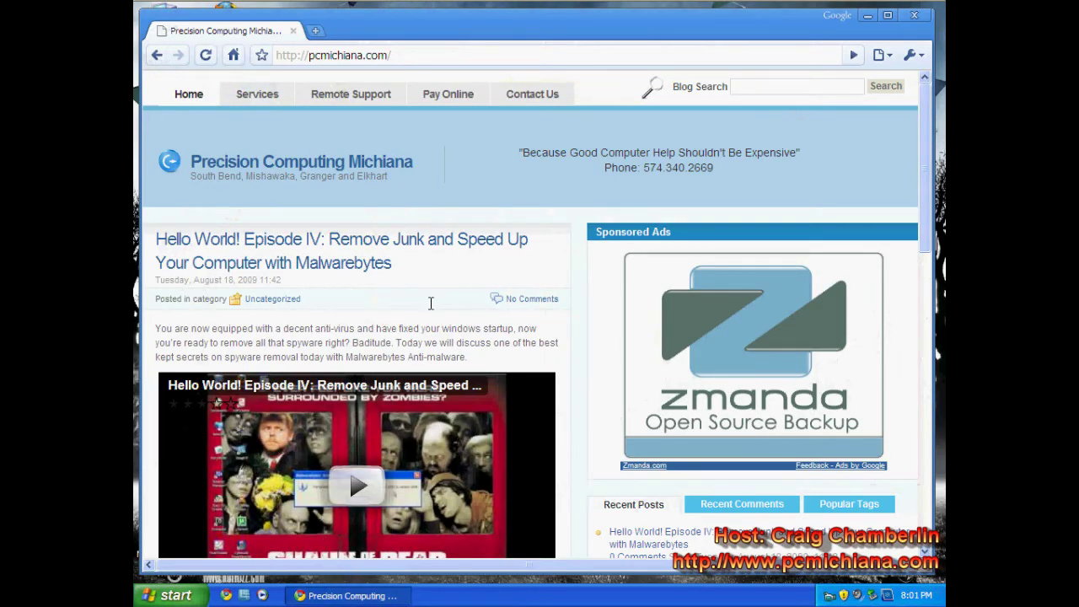
pyautogui.doubleClick(596, 33)
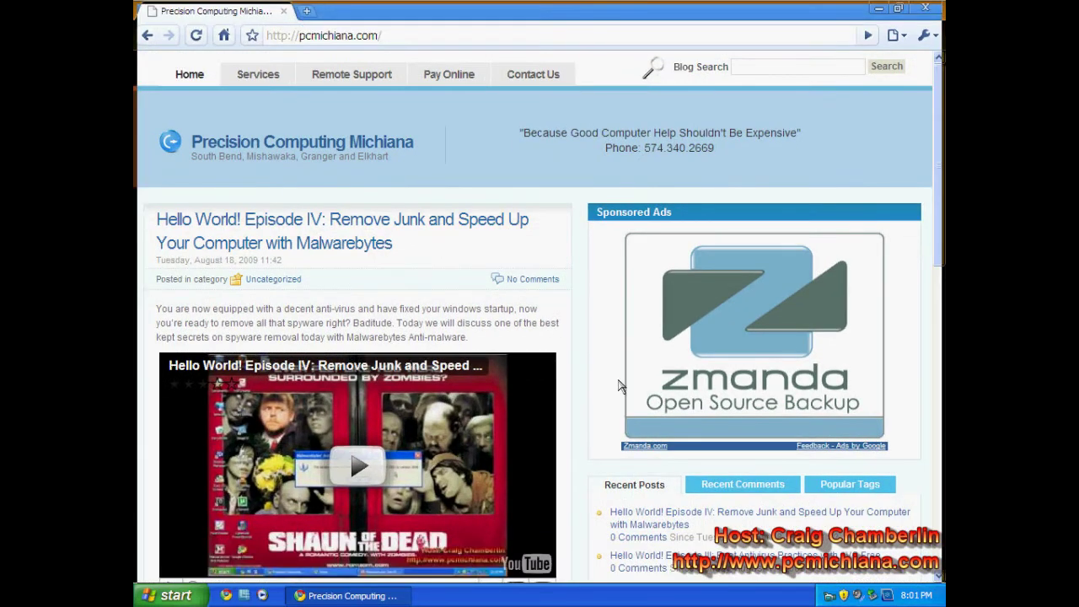
pyautogui.scroll(-3, 616, 388)
pyautogui.scroll(-6, 617, 402)
pyautogui.scroll(9, 597, 397)
pyautogui.scroll(-6, 598, 396)
pyautogui.scroll(-3, 567, 405)
pyautogui.scroll(3, 567, 406)
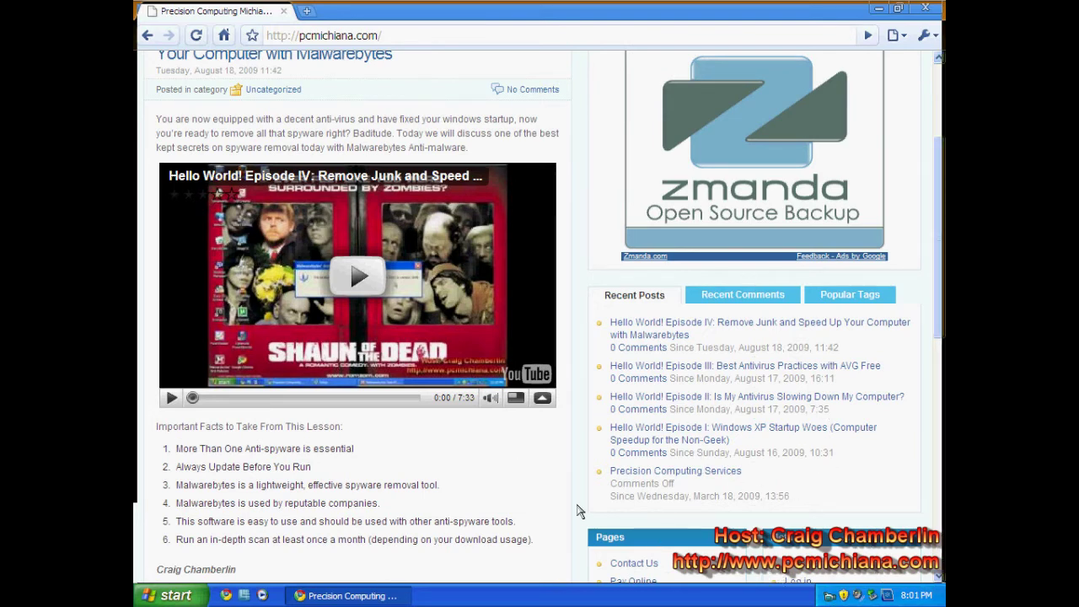
pyautogui.scroll(-2, 553, 488)
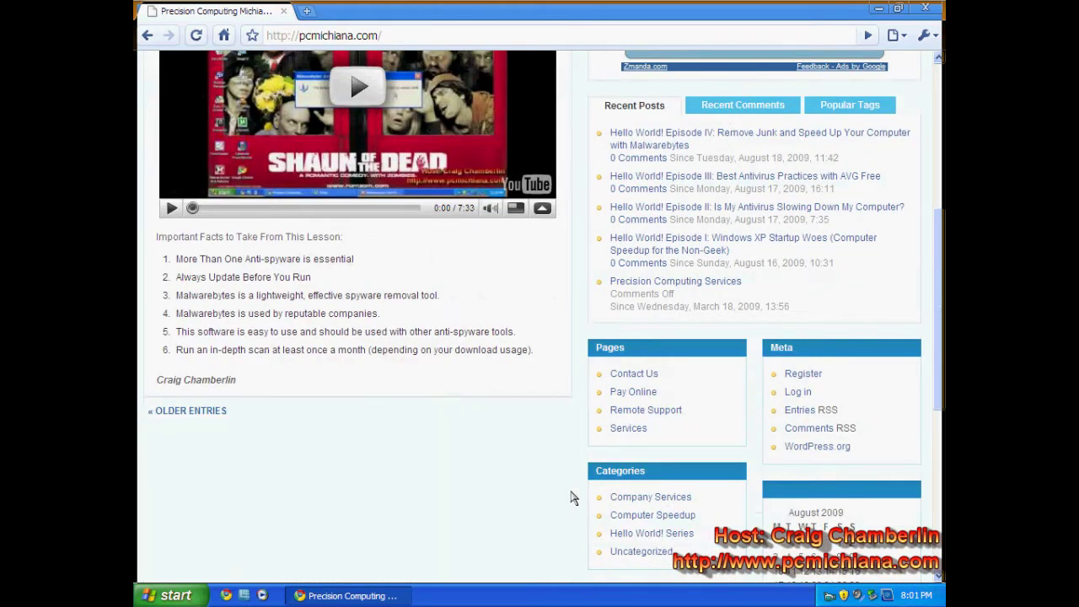
pyautogui.scroll(3, 578, 498)
# Download the Spybot 1.6.2 installer from CNET to Downloads and open spybotsd162 (1).exe.
pyautogui.click(344, 37)
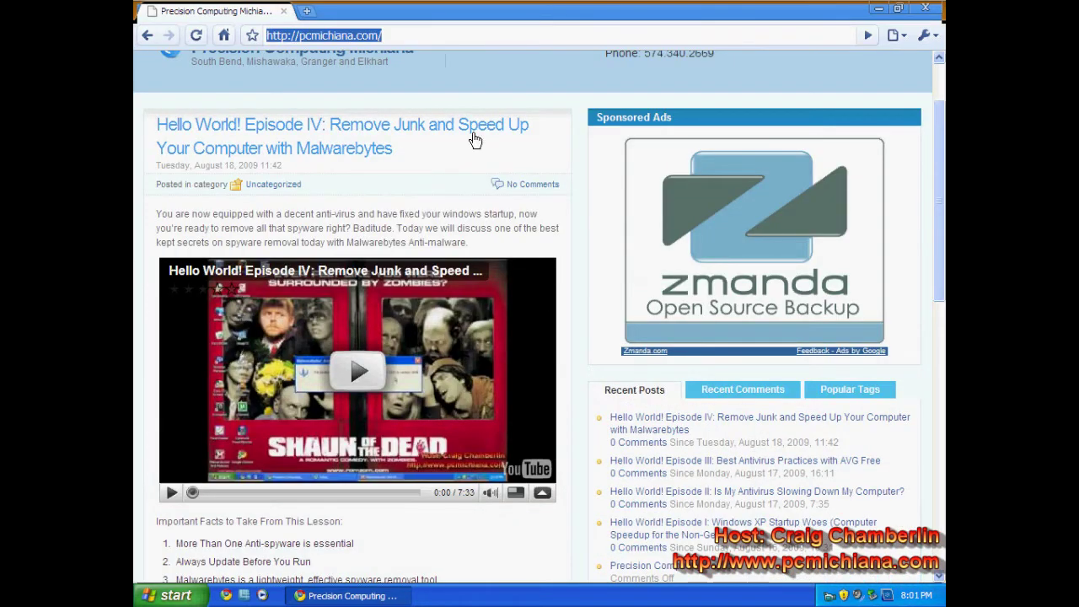
pyautogui.click(581, 357)
pyautogui.scroll(-2, 590, 371)
pyautogui.scroll(-4, 597, 379)
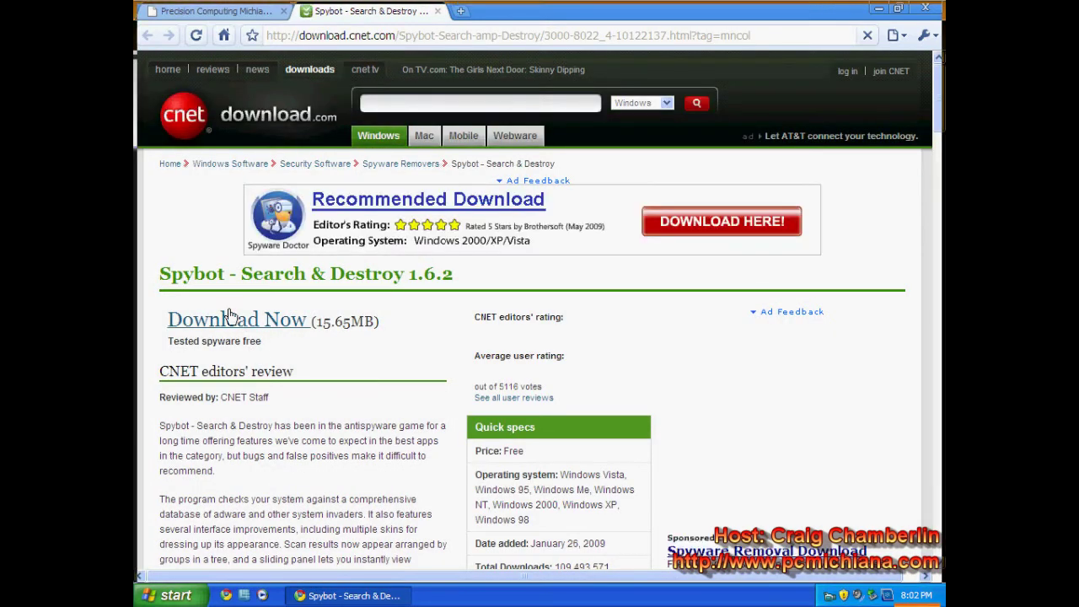
pyautogui.click(229, 317)
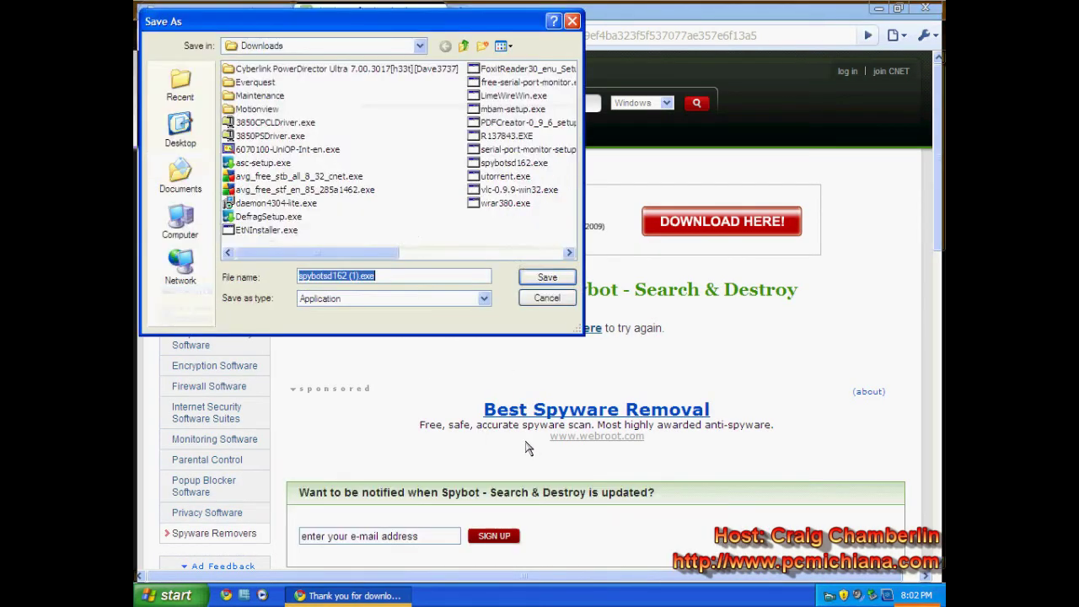
pyautogui.click(544, 277)
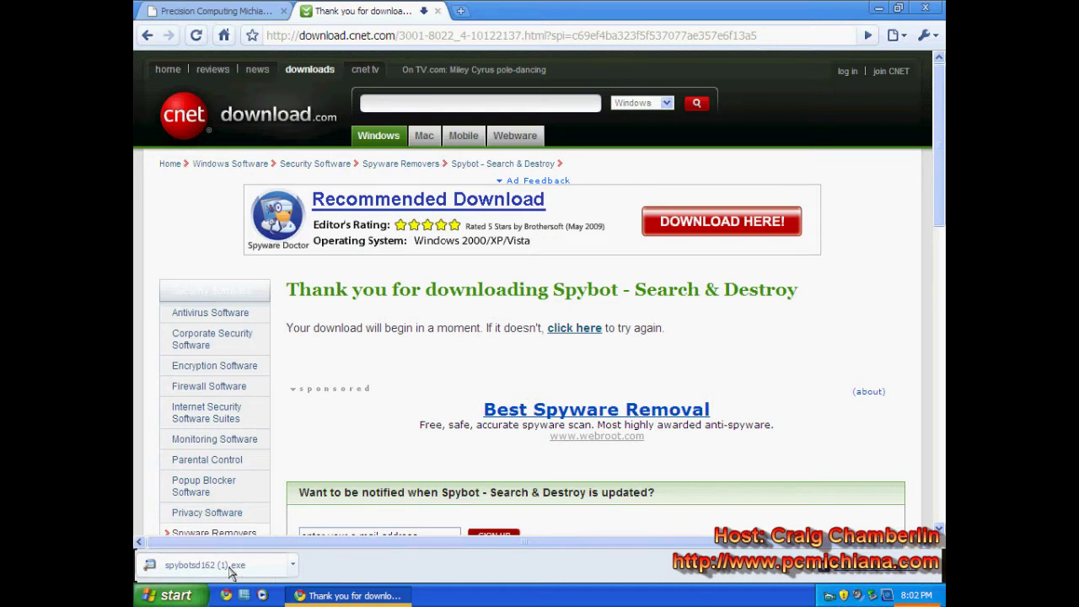
pyautogui.click(238, 567)
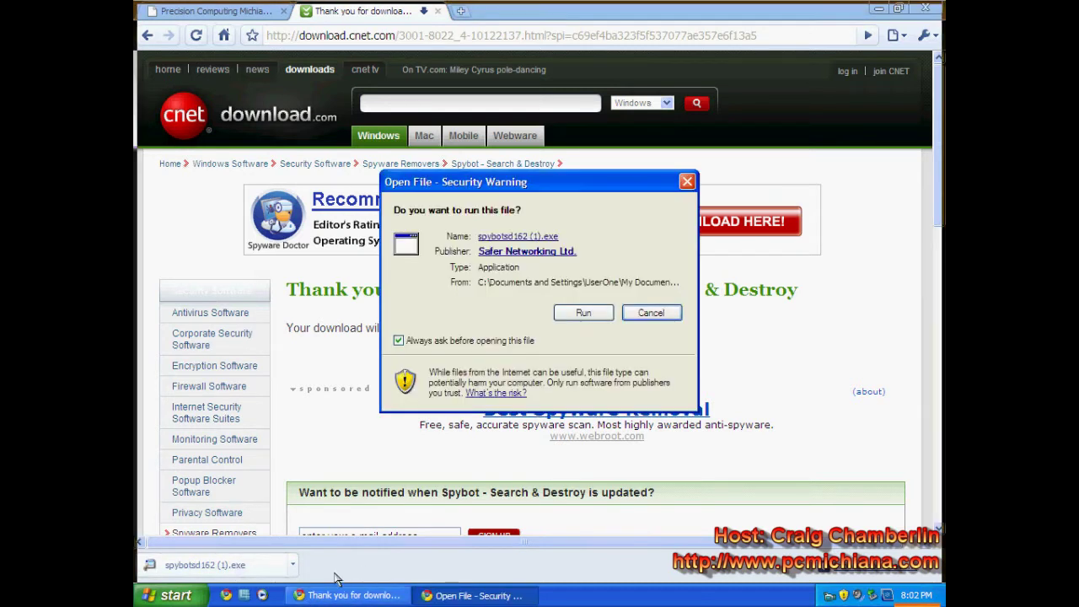
# Run the installer in English, accept the licence, and install into the existing default folder.
pyautogui.click(588, 313)
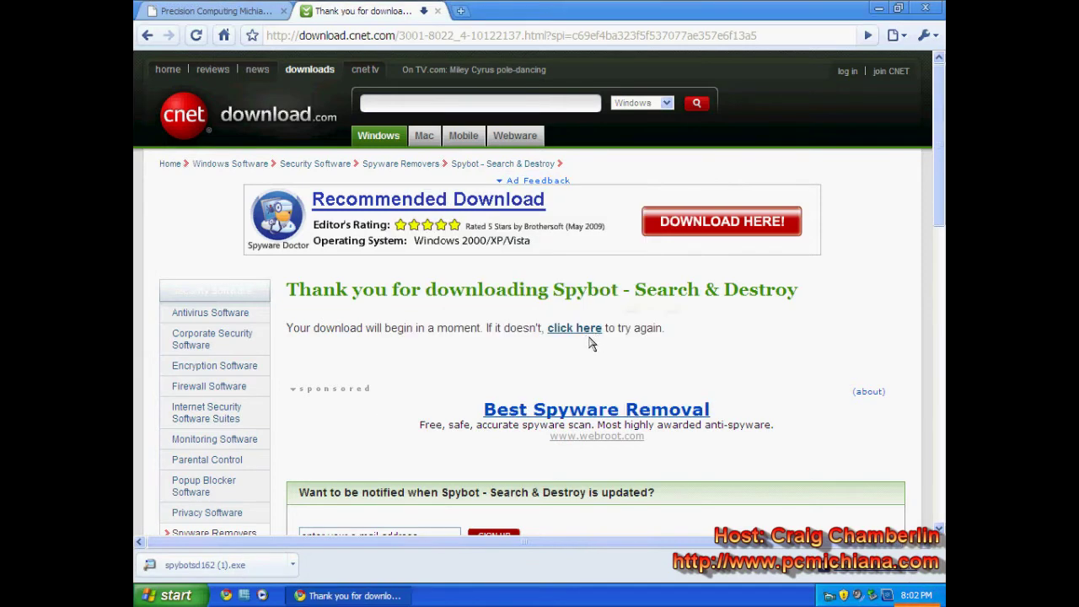
pyautogui.click(881, 8)
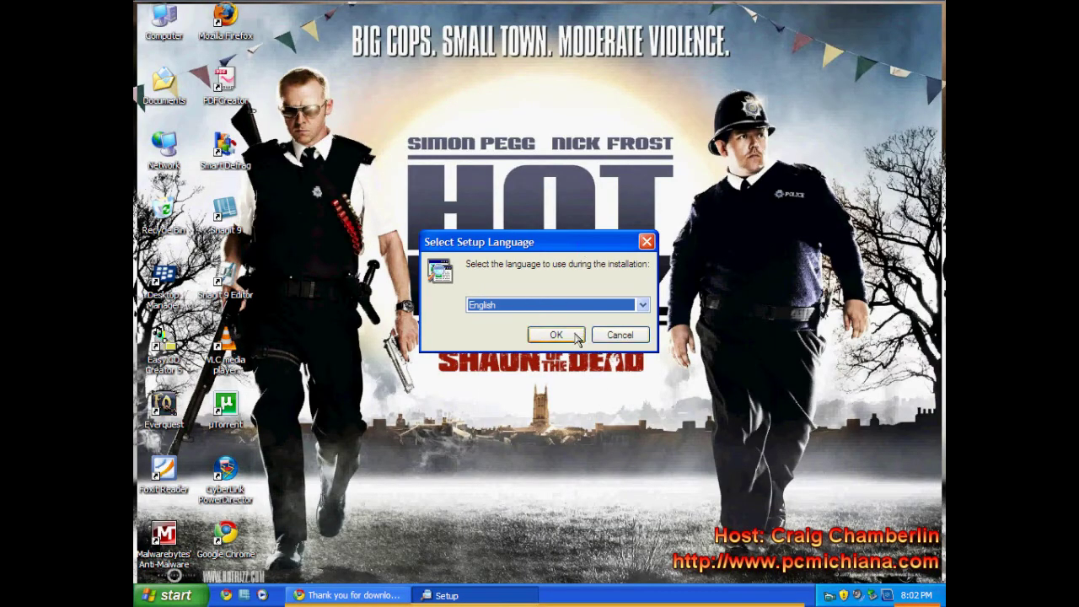
pyautogui.click(563, 336)
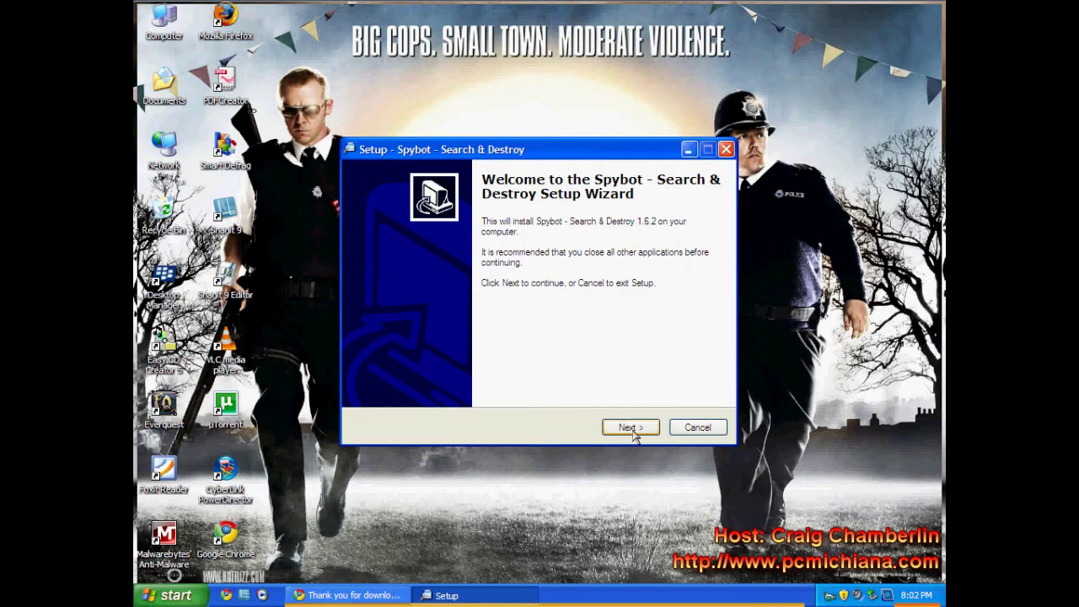
pyautogui.click(632, 429)
pyautogui.click(444, 380)
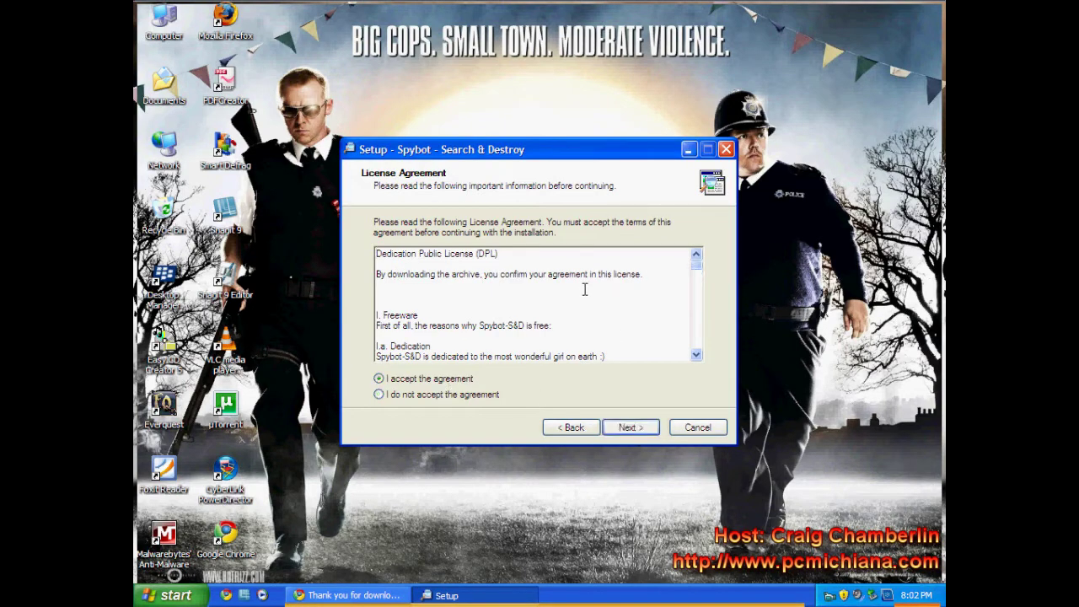
pyautogui.click(648, 428)
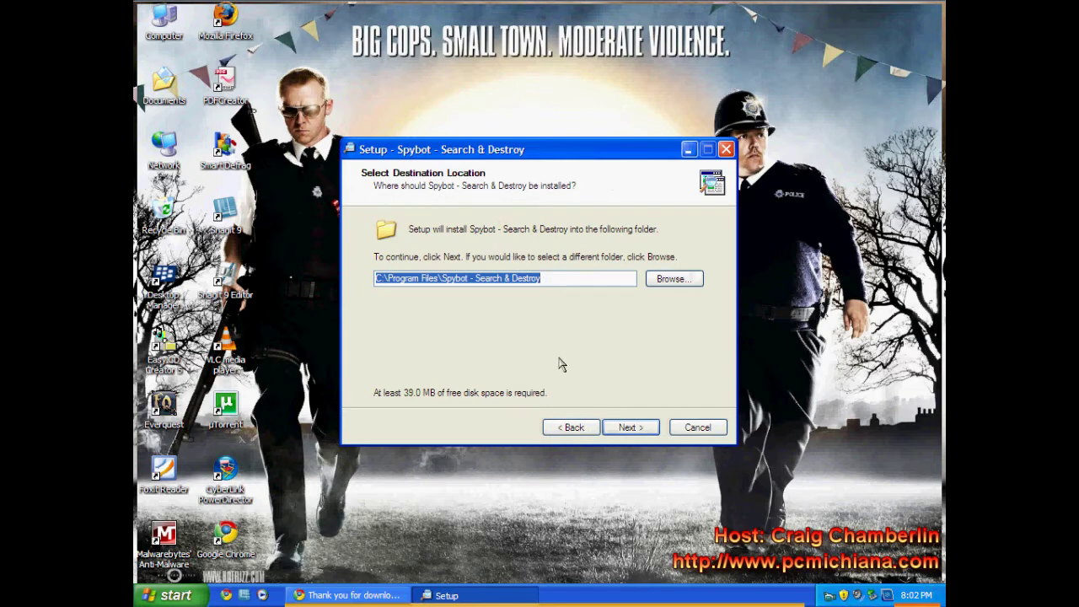
pyautogui.click(569, 427)
pyautogui.moveTo(379, 280); pyautogui.dragTo(444, 393)
pyautogui.click(632, 428)
pyautogui.click(634, 429)
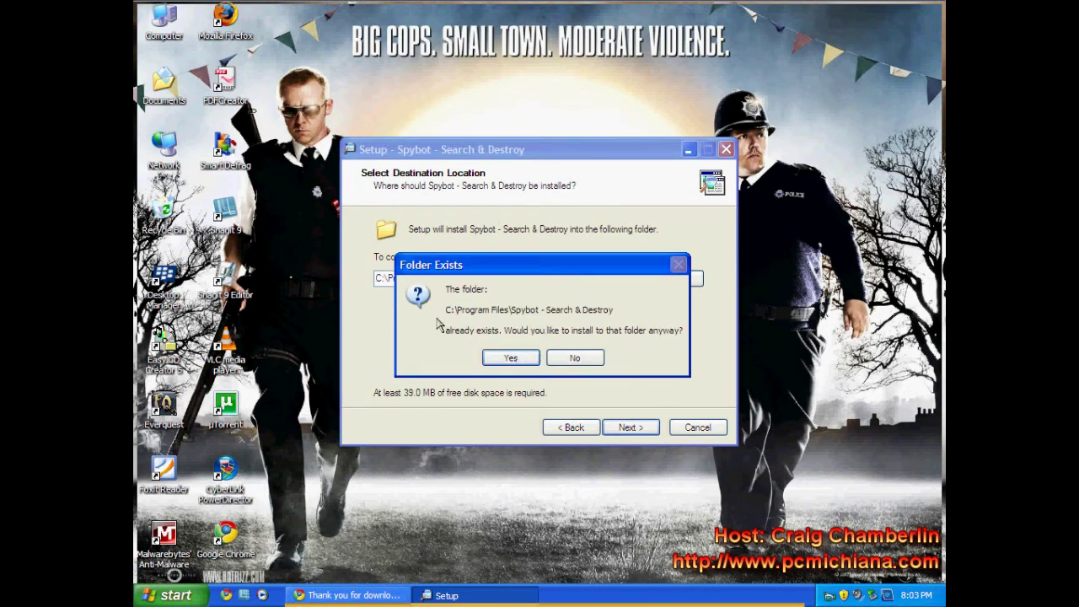
pyautogui.click(525, 363)
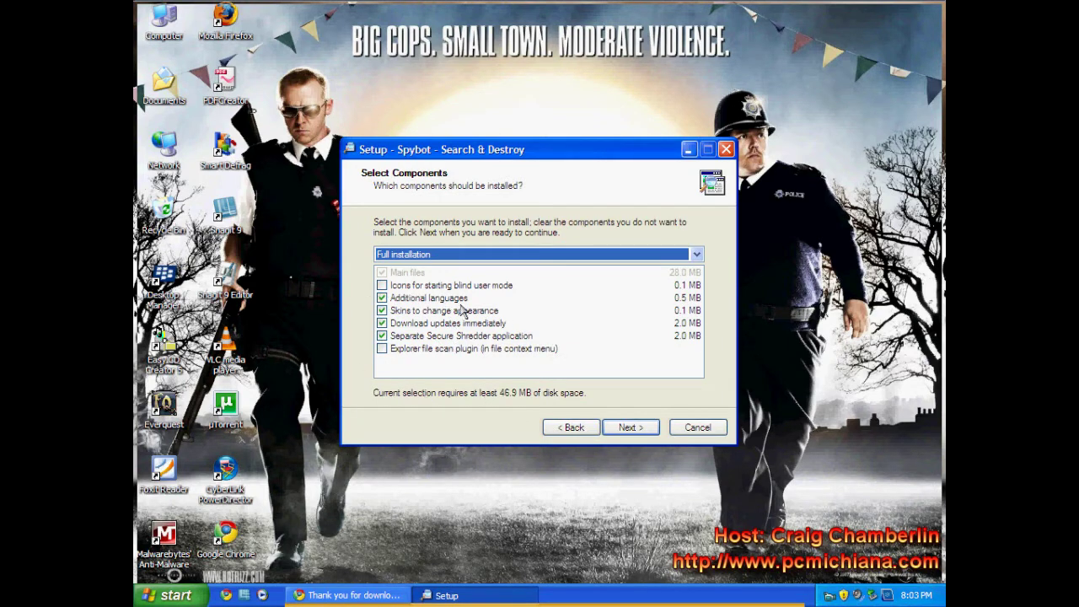
# Deselect Secure Shredder, skins and additional languages, then advance to Select Additional Tasks.
pyautogui.click(382, 335)
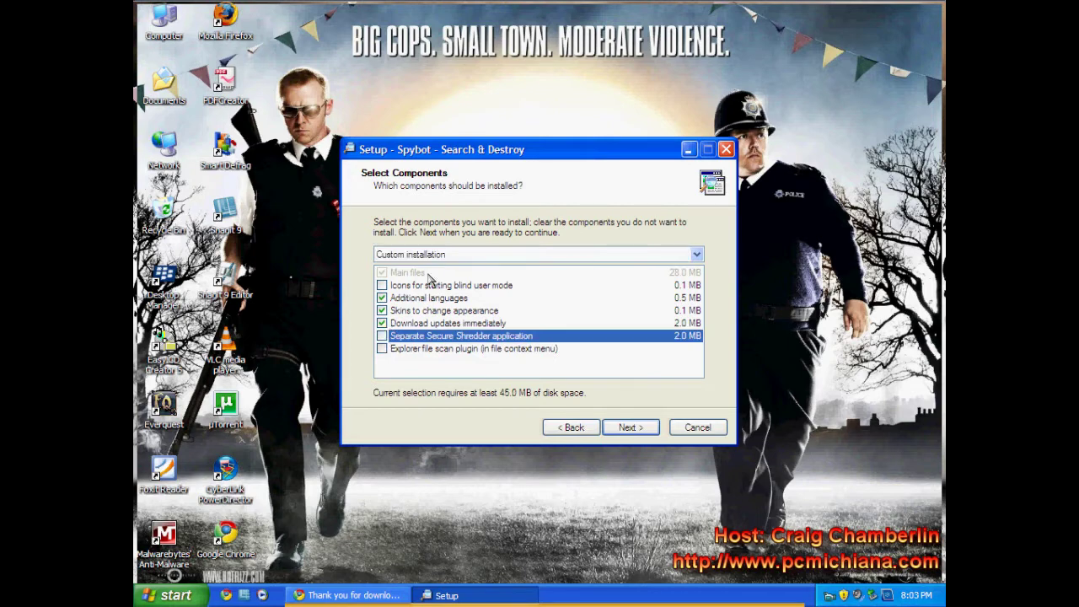
pyautogui.click(382, 310)
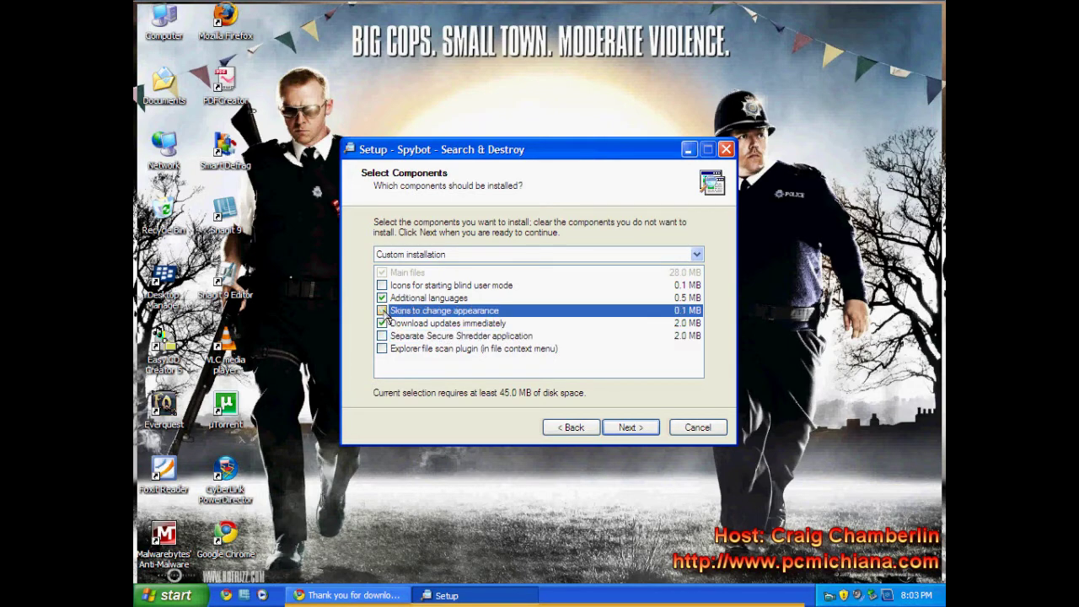
pyautogui.click(382, 298)
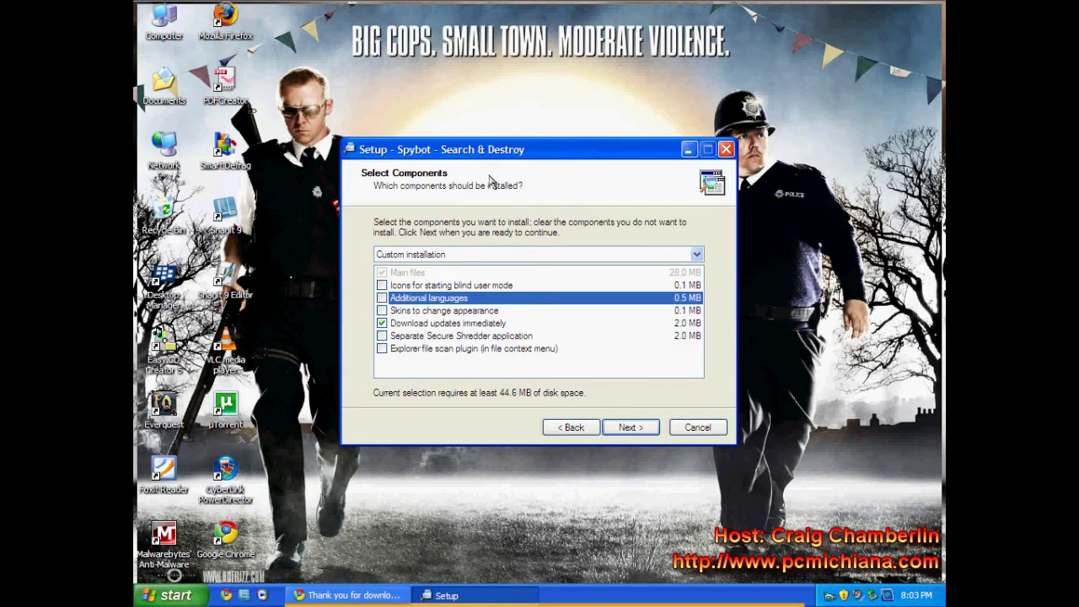
pyautogui.click(635, 428)
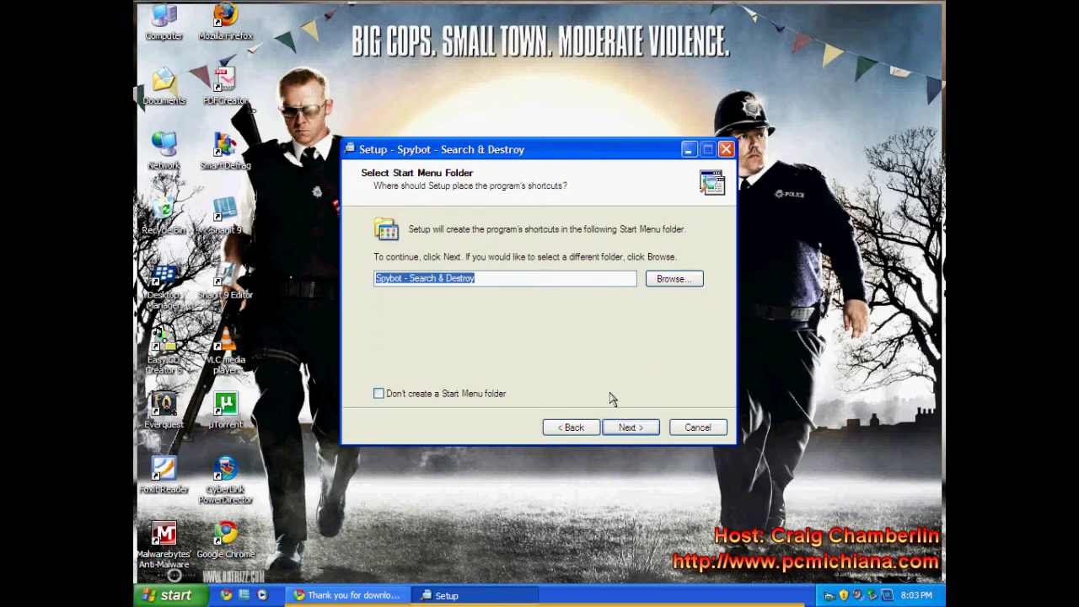
pyautogui.click(570, 427)
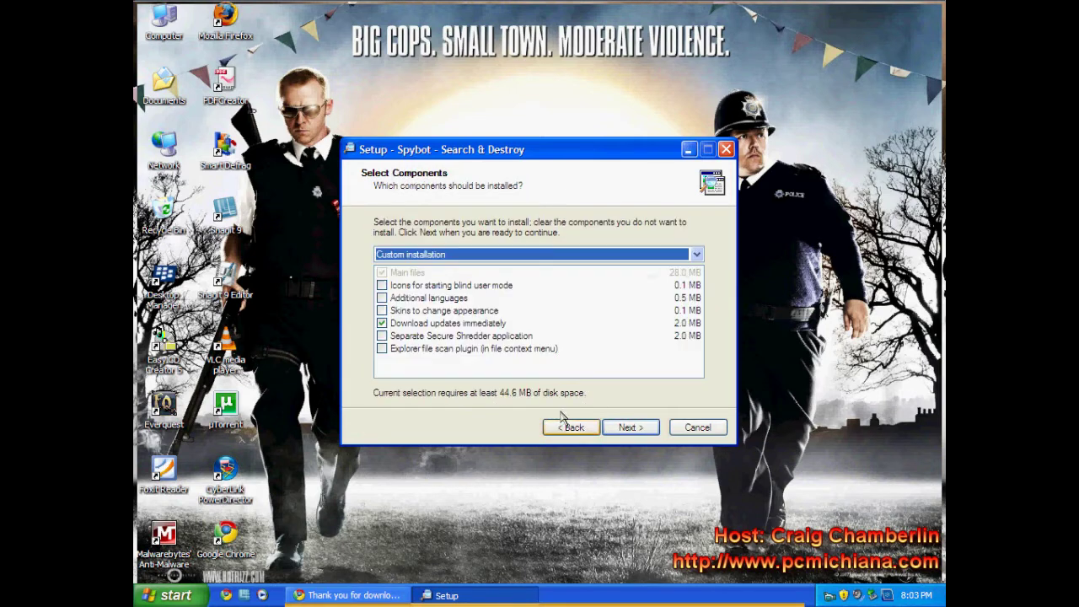
pyautogui.click(629, 431)
pyautogui.click(636, 431)
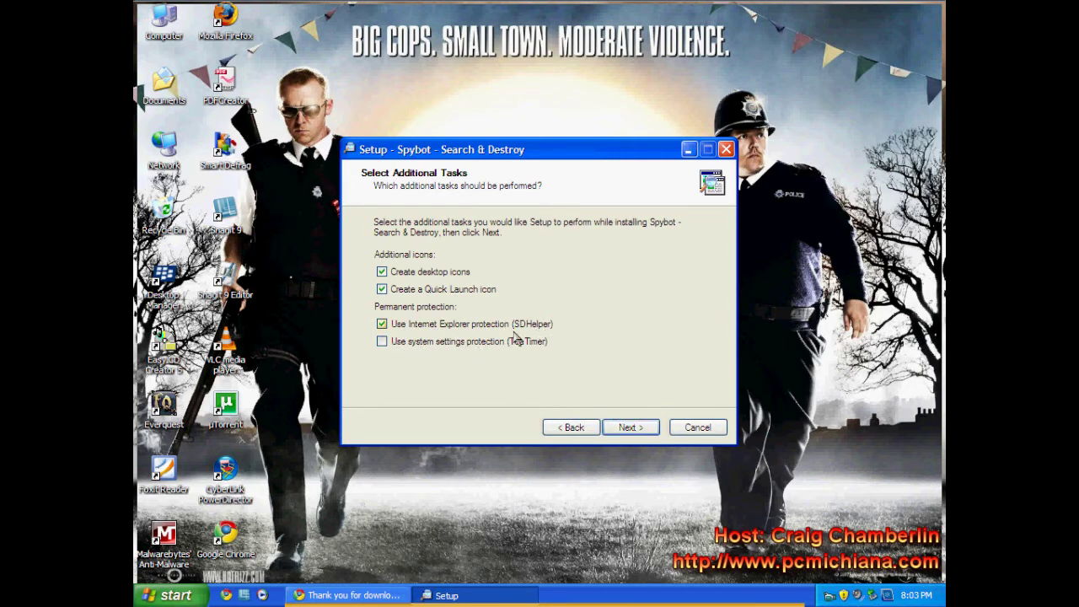
# Skip the Quick Launch icon and start the Spybot installation.
pyautogui.click(435, 288)
pyautogui.click(626, 431)
pyautogui.click(629, 428)
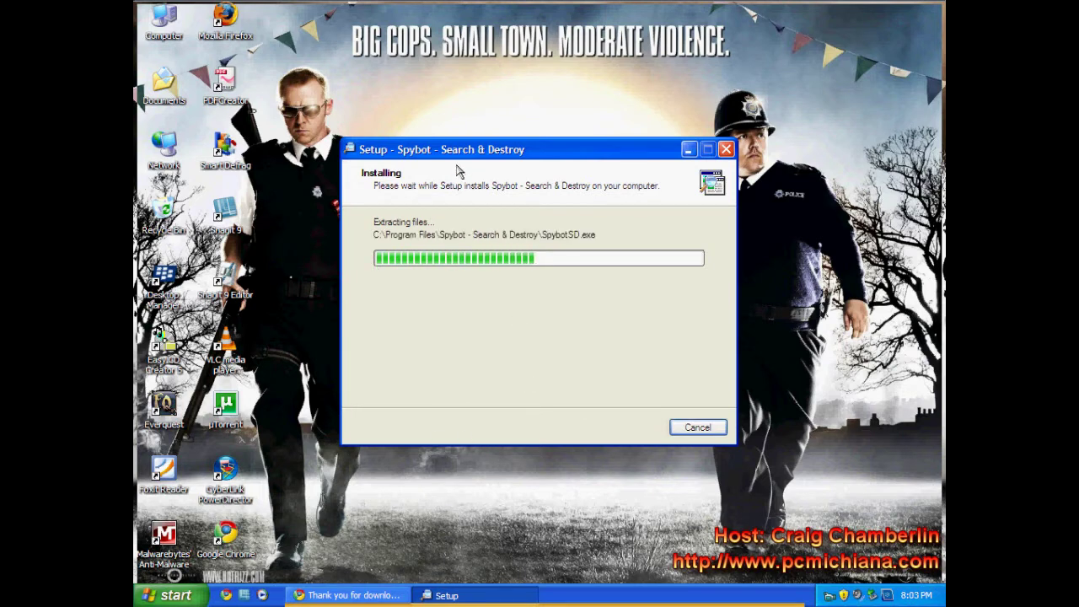
# While it installs, close the CNET download tab and minimize Chrome.
pyautogui.moveTo(444, 149); pyautogui.dragTo(453, 88)
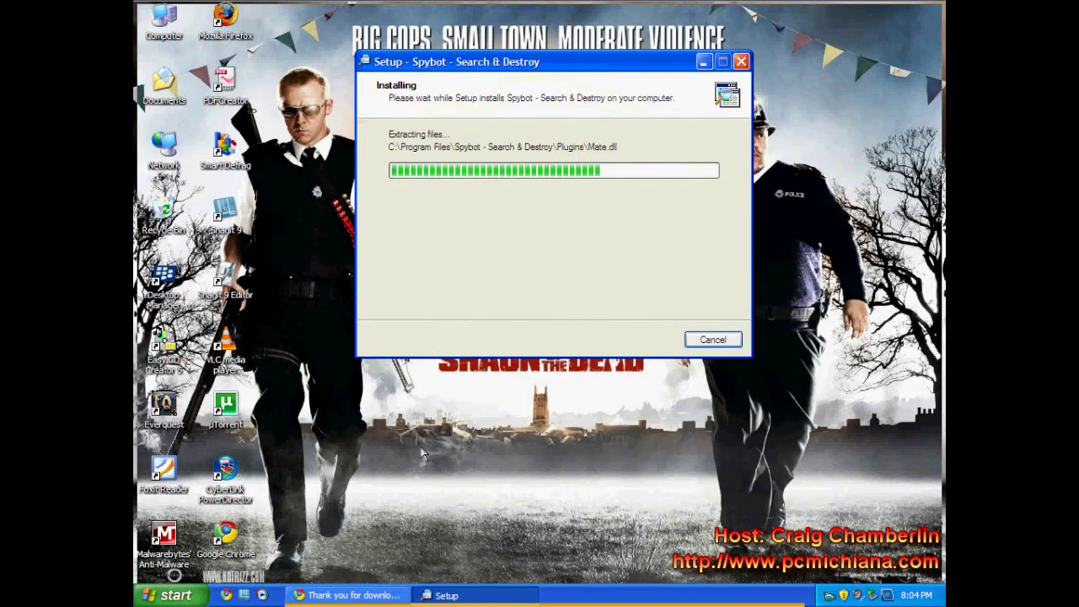
pyautogui.click(358, 595)
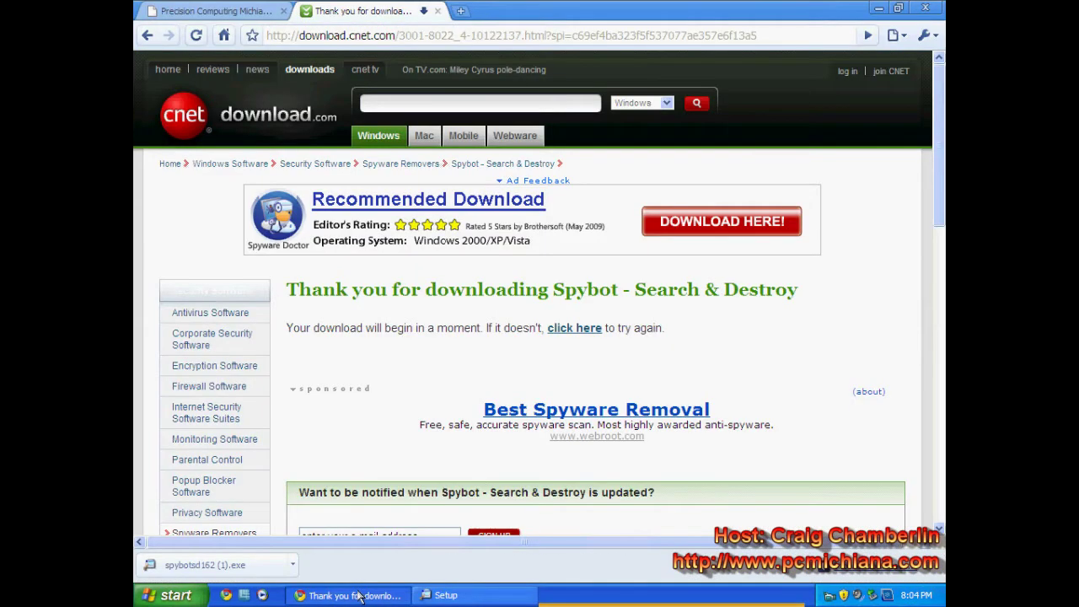
pyautogui.click(437, 11)
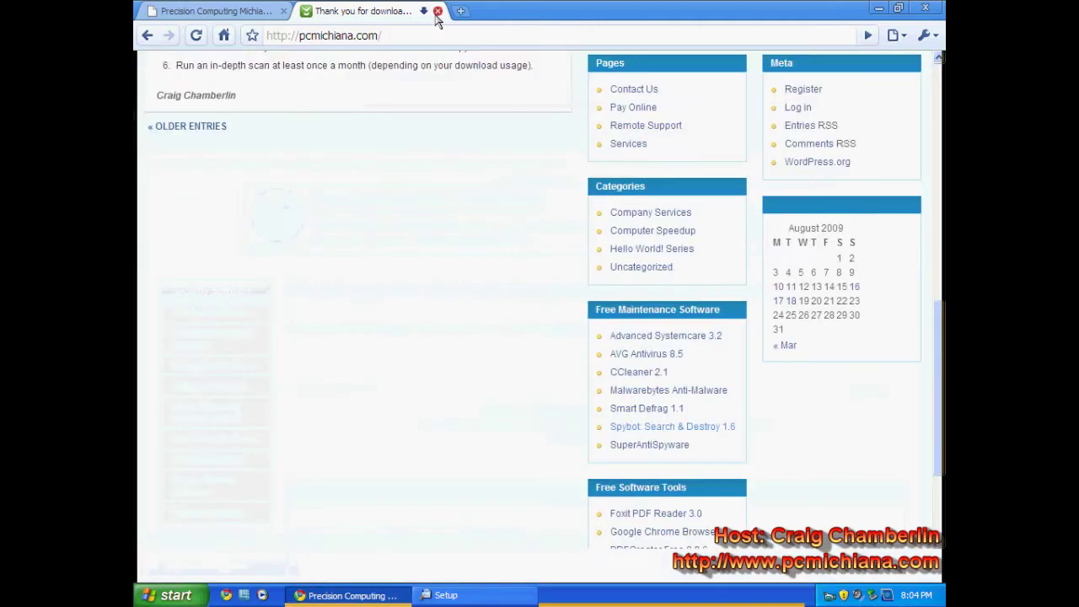
pyautogui.scroll(10, 458, 296)
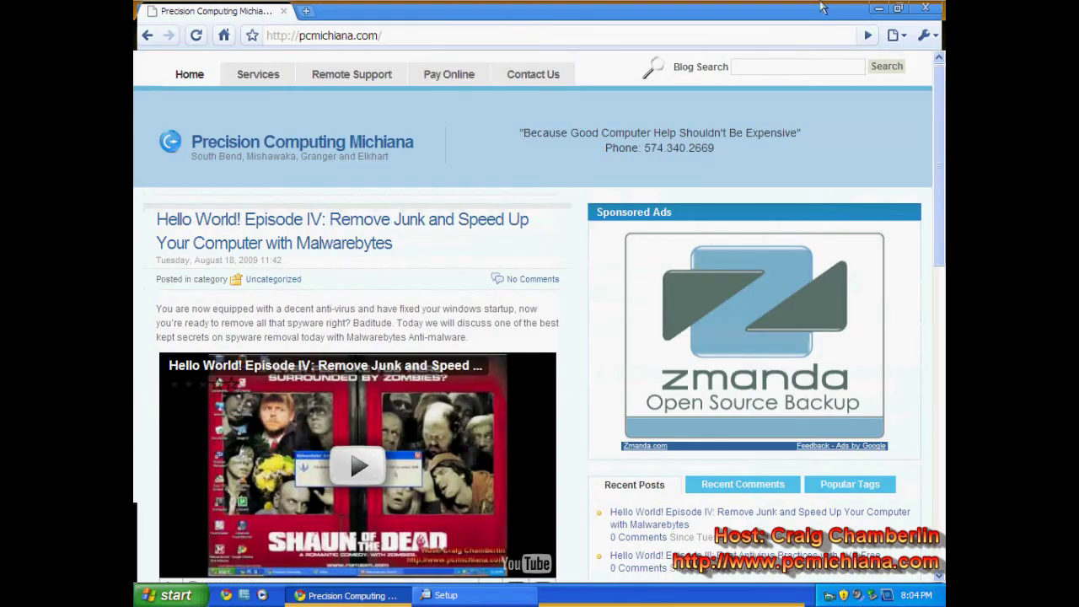
pyautogui.click(879, 9)
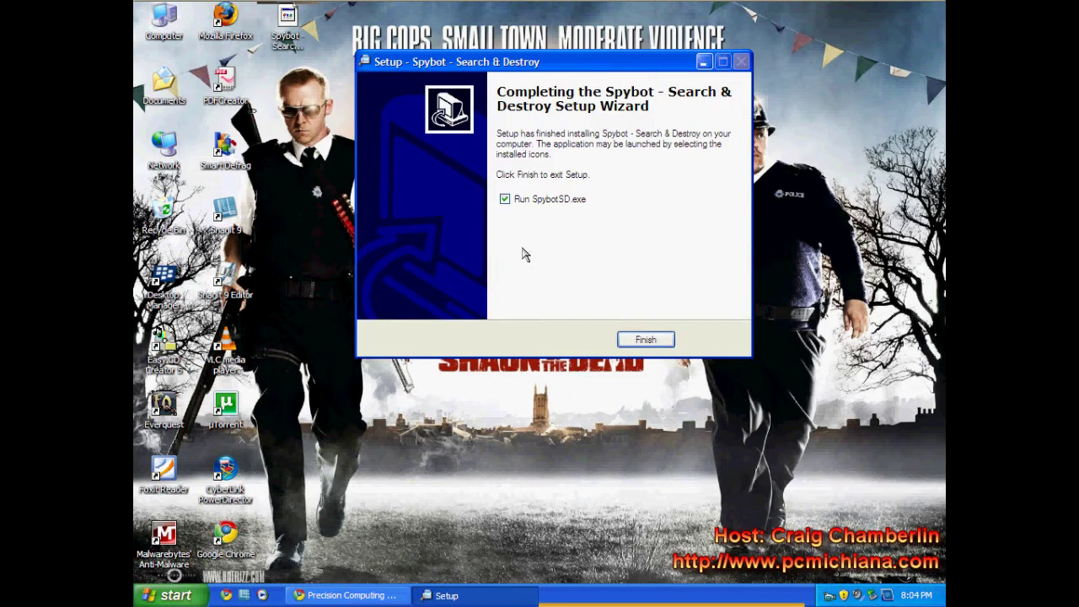
# Finish setup with Run SpybotSD.exe checked so Spybot starts loading.
pyautogui.click(645, 339)
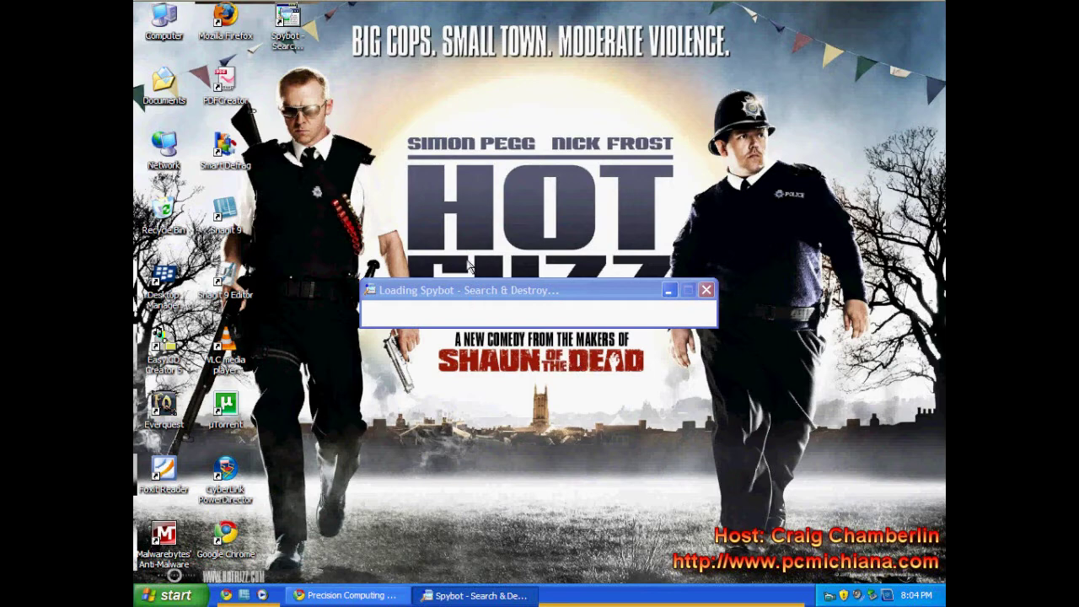
pyautogui.click(164, 536)
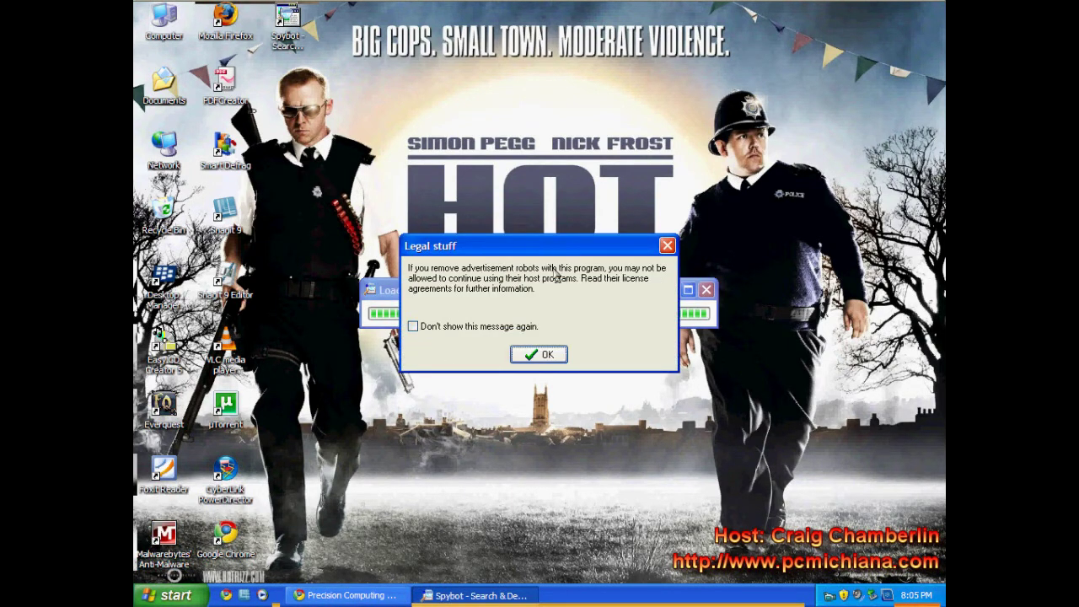
# Dismiss the Legal stuff notice and create a registry backup in the wizard.
pyautogui.click(486, 329)
pyautogui.click(560, 357)
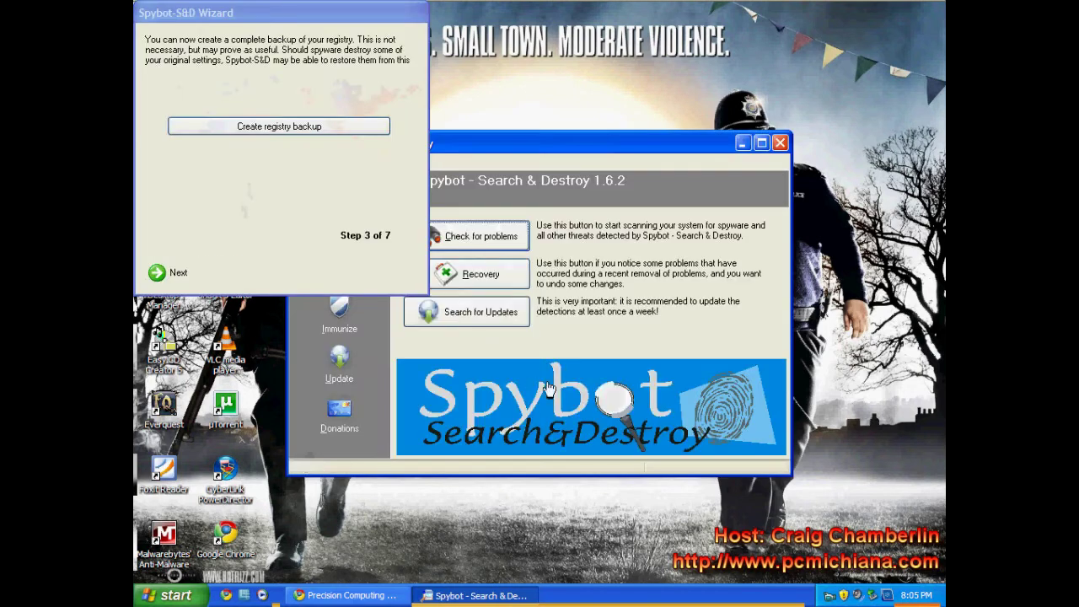
pyautogui.click(237, 127)
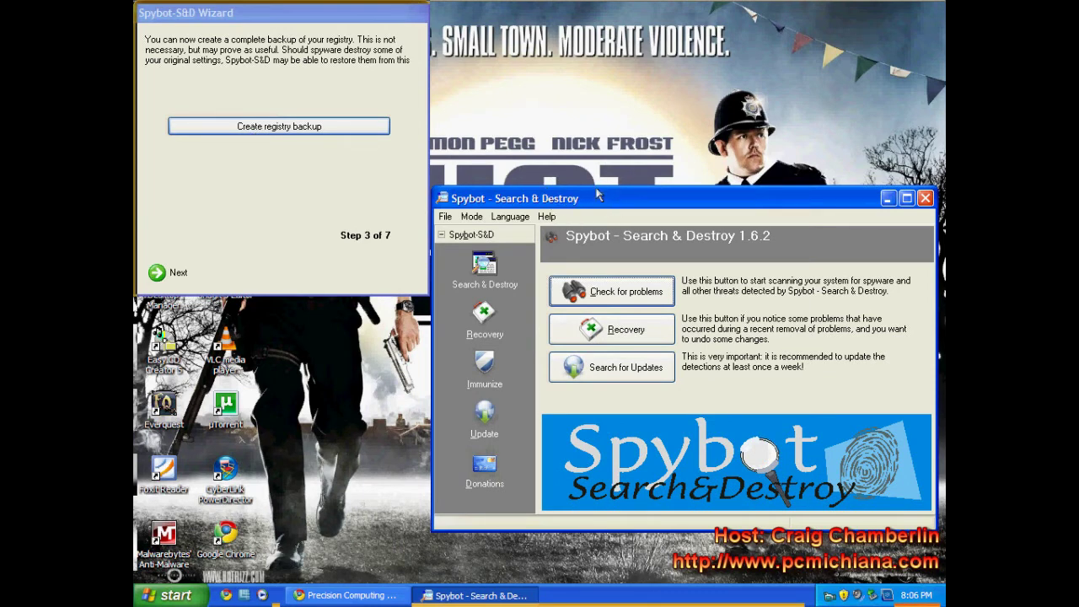
# Download Advanced detection 1.6.3 and Immunization database updates from Gigenet (USA), excluding TeaTimer.
pyautogui.click(169, 273)
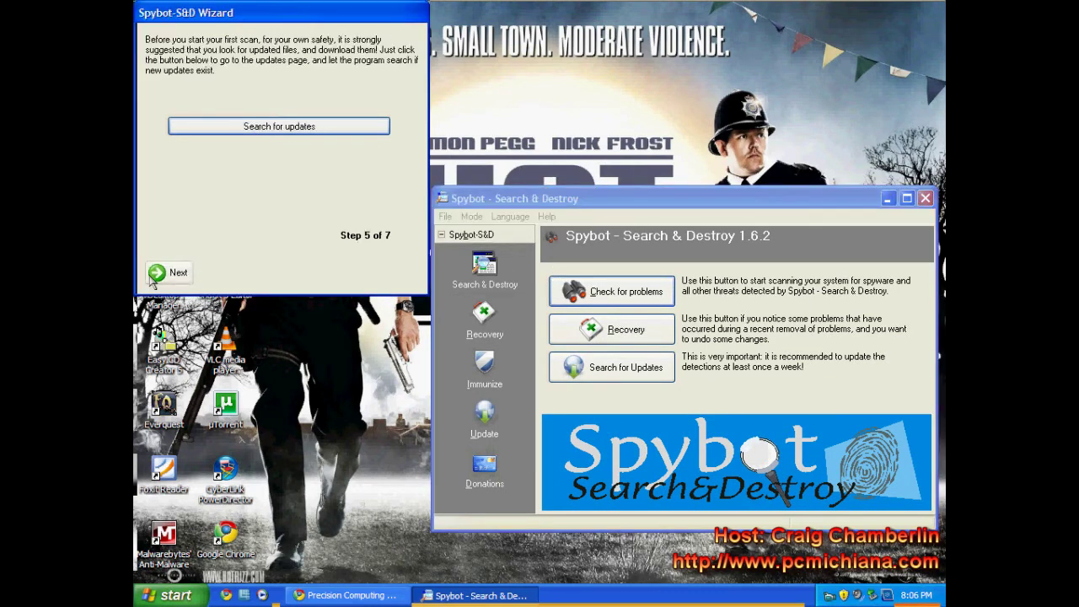
pyautogui.click(291, 132)
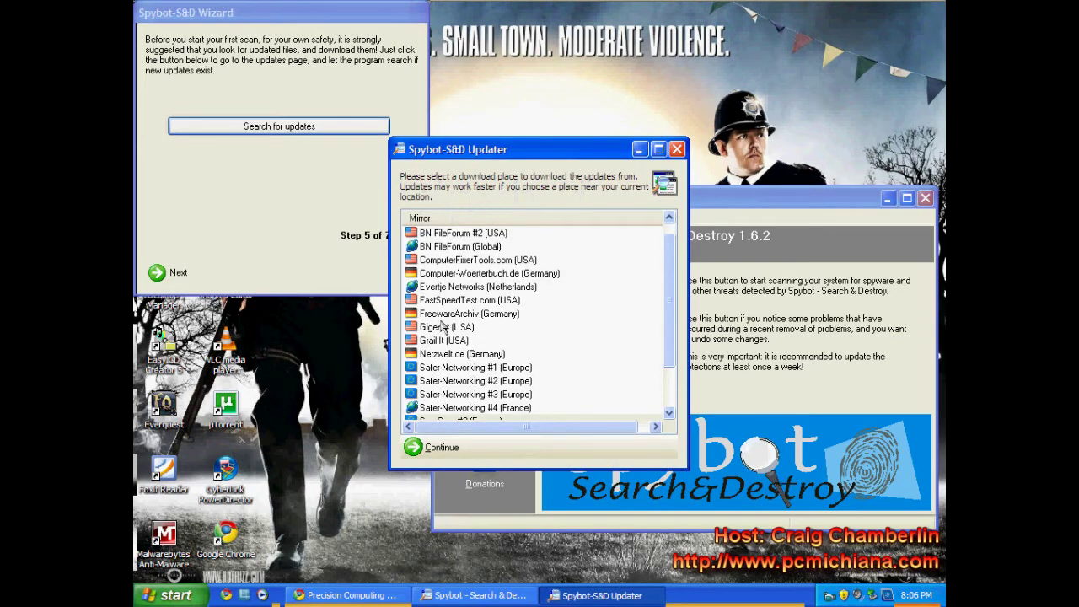
pyautogui.click(444, 328)
pyautogui.click(434, 446)
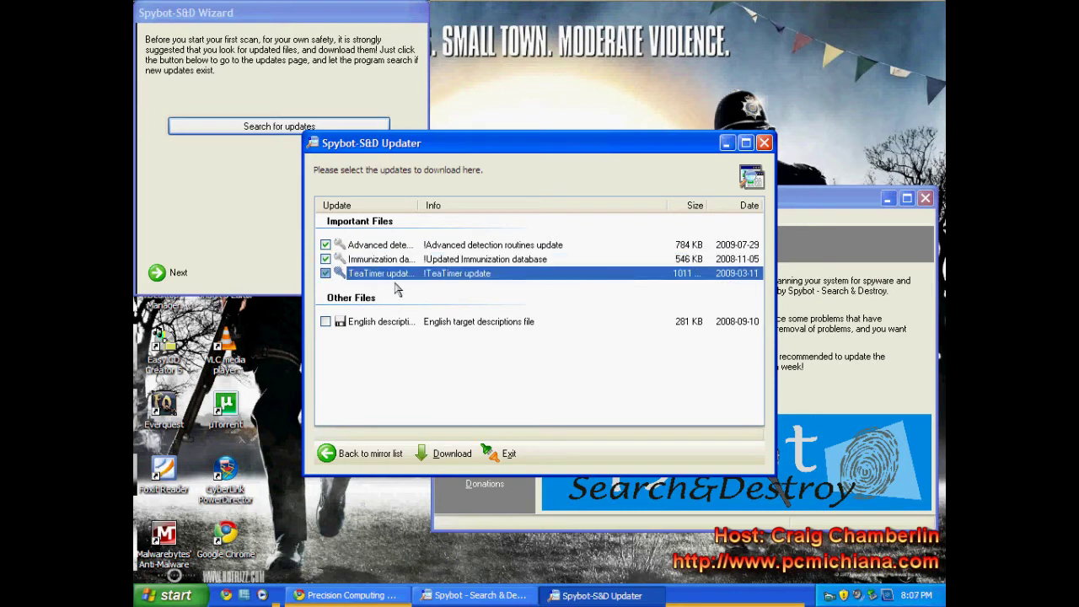
pyautogui.click(326, 274)
pyautogui.click(444, 454)
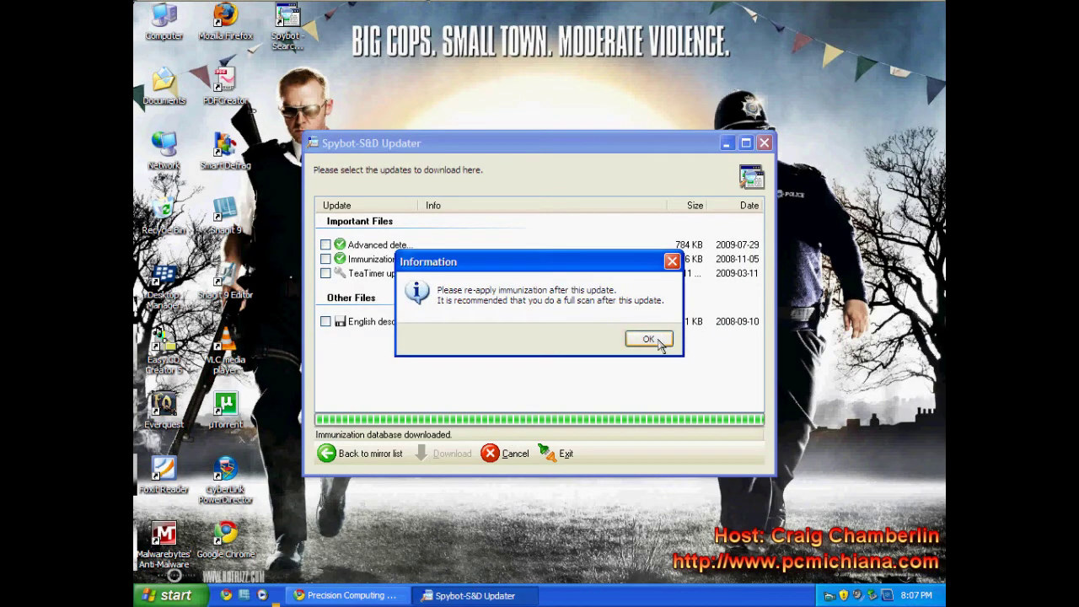
pyautogui.click(648, 339)
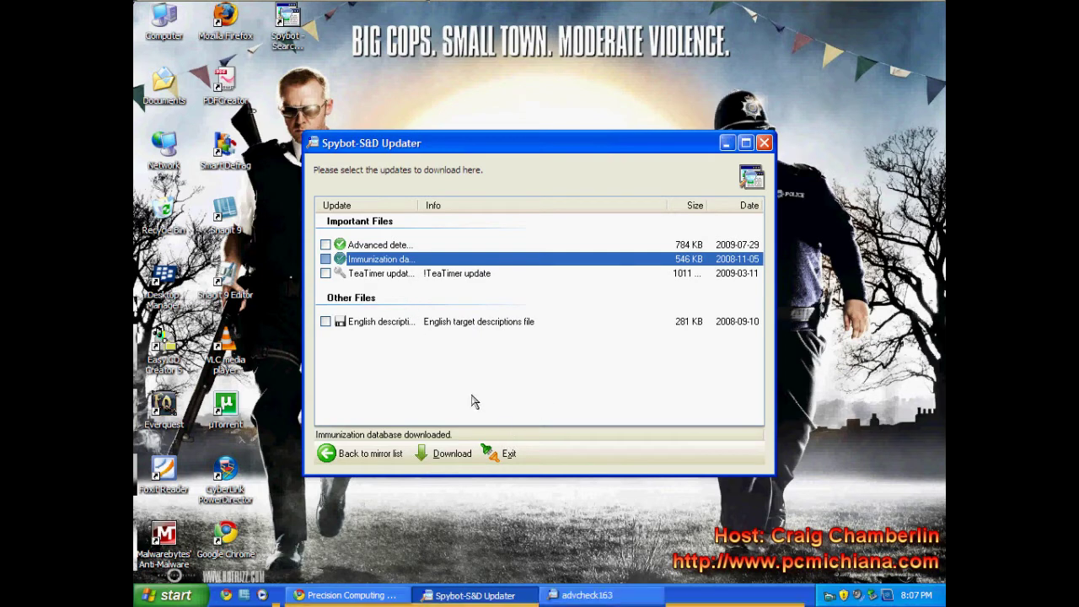
# Exit the Updater and move the Loading Spybot window higher while it reloads.
pyautogui.click(495, 454)
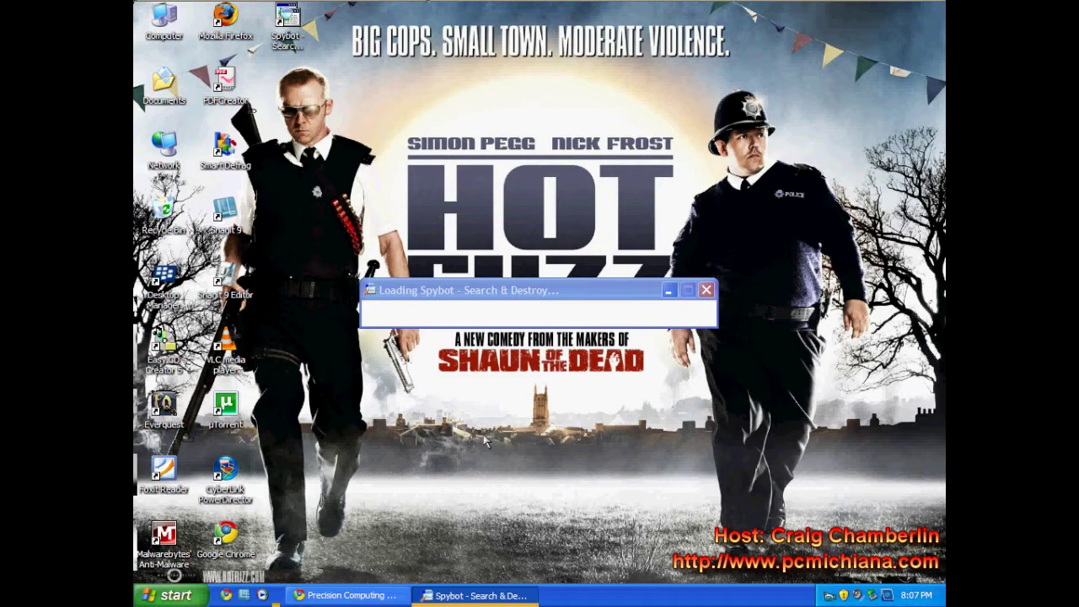
pyautogui.click(470, 297)
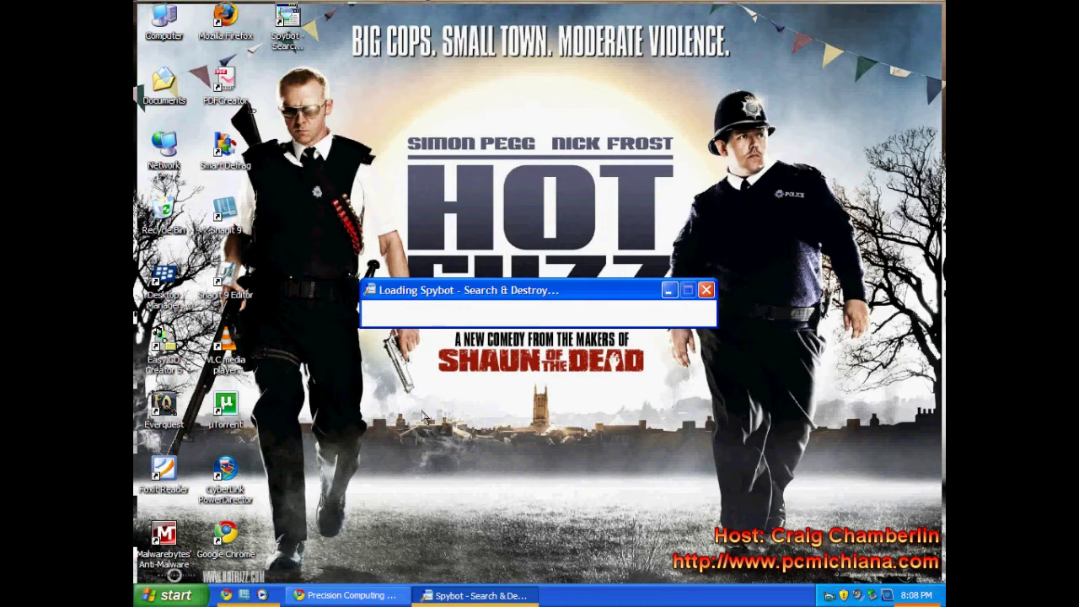
pyautogui.moveTo(477, 294); pyautogui.dragTo(487, 206)
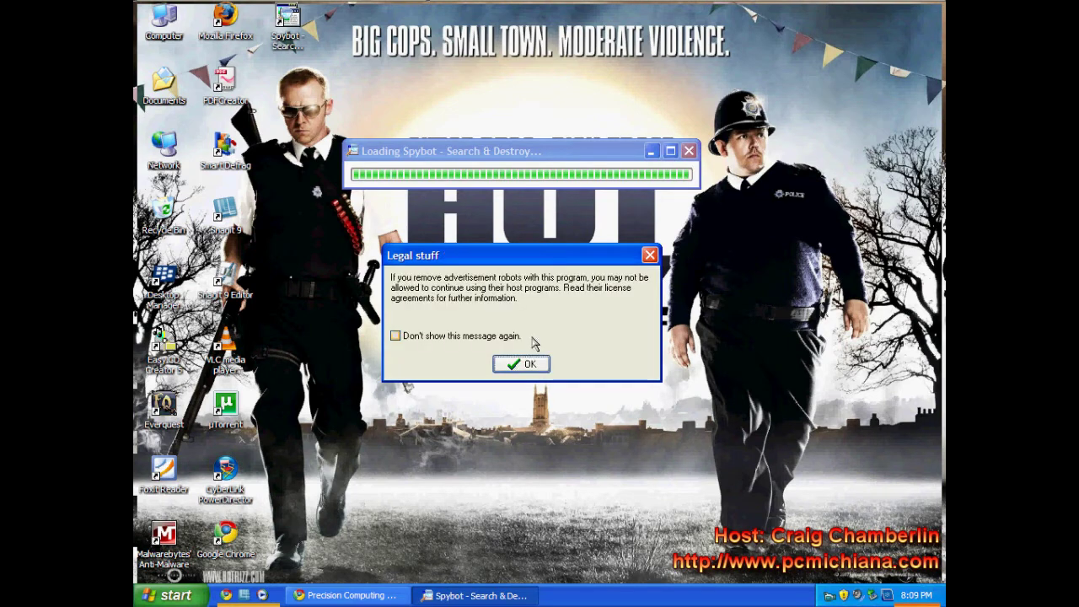
# Accept the legal notice and check immunization: 96416 of 112152 entries protected.
pyautogui.click(529, 368)
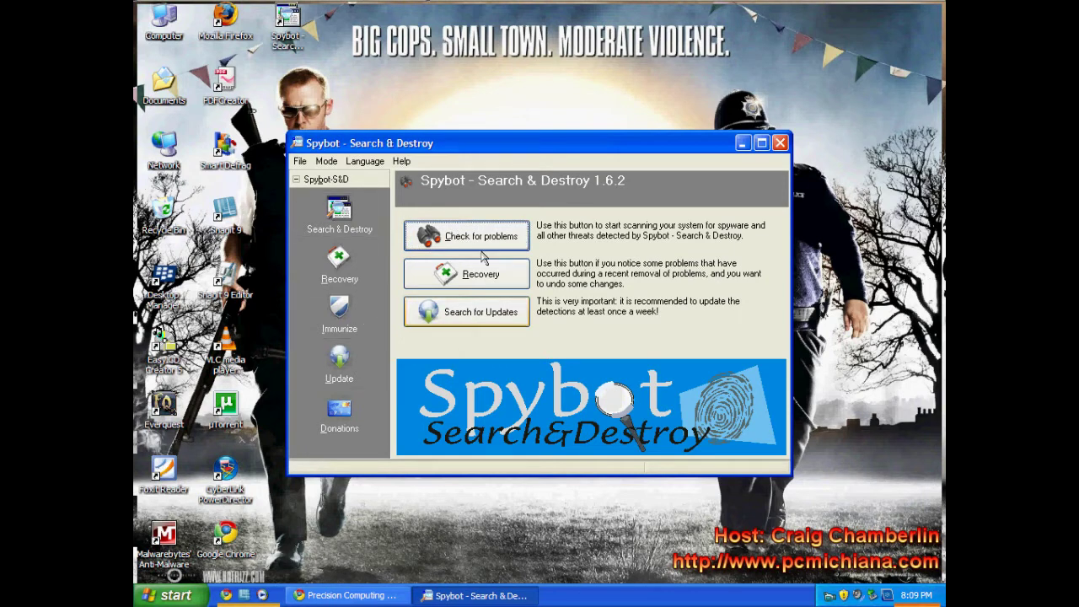
pyautogui.click(336, 322)
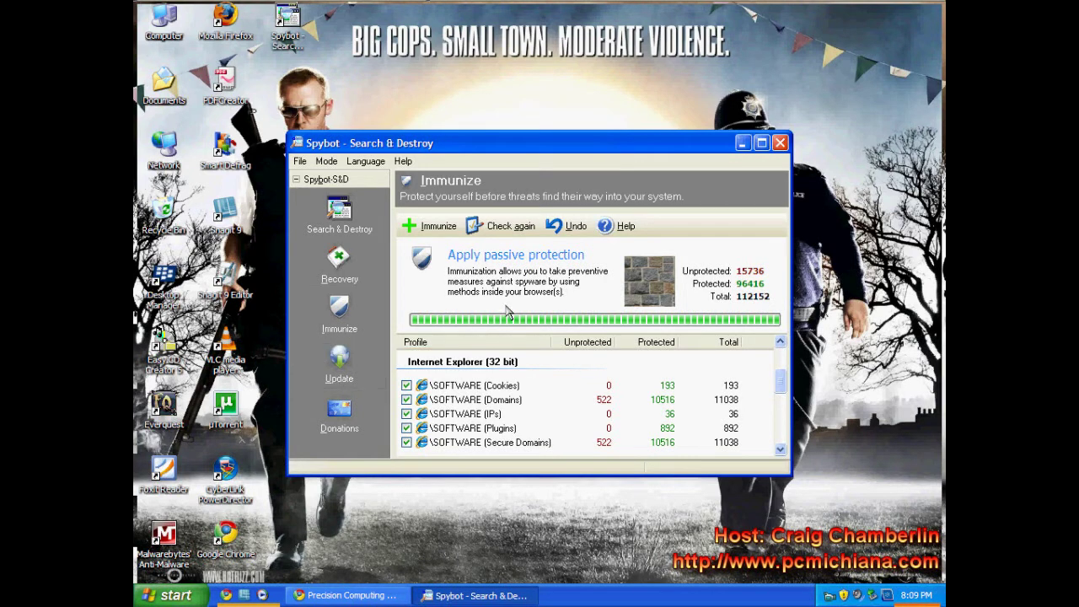
# Start a problem check, clean the 566 temporary files, hide the hint, then stop the scan.
pyautogui.click(369, 222)
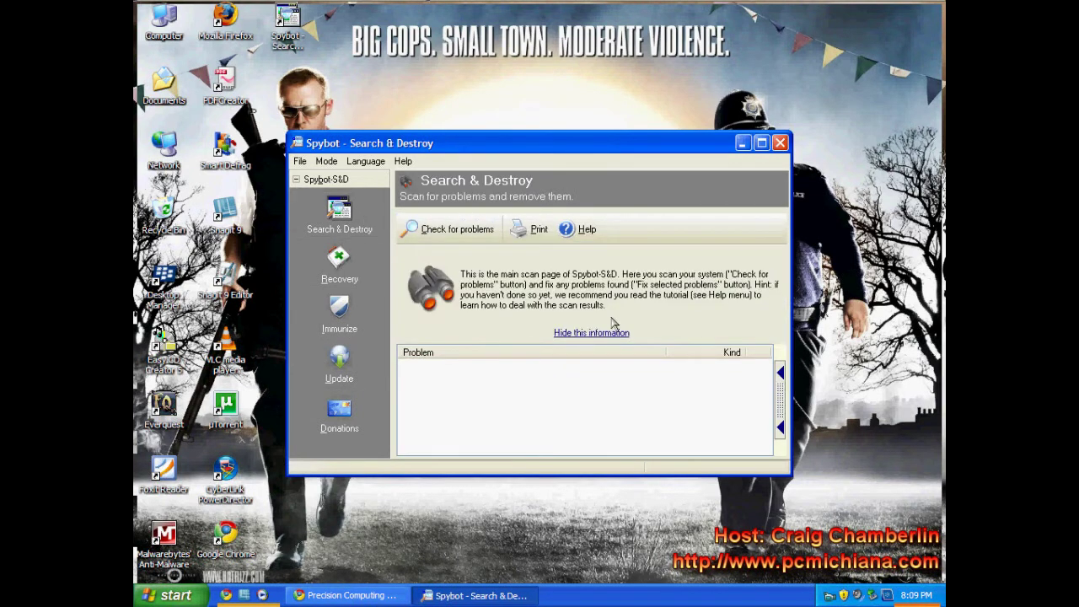
pyautogui.click(450, 236)
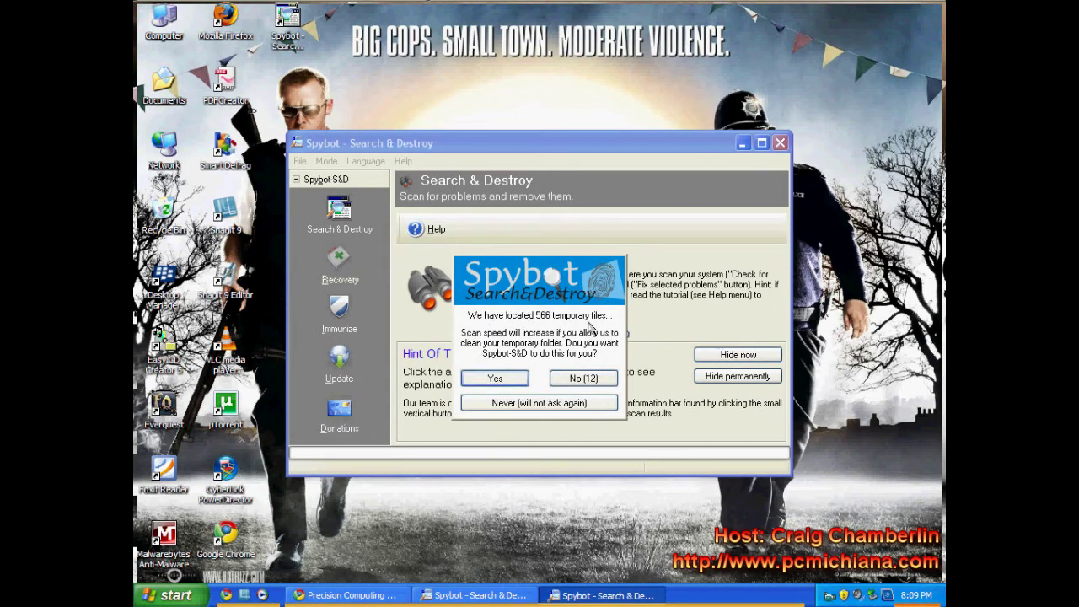
pyautogui.click(503, 380)
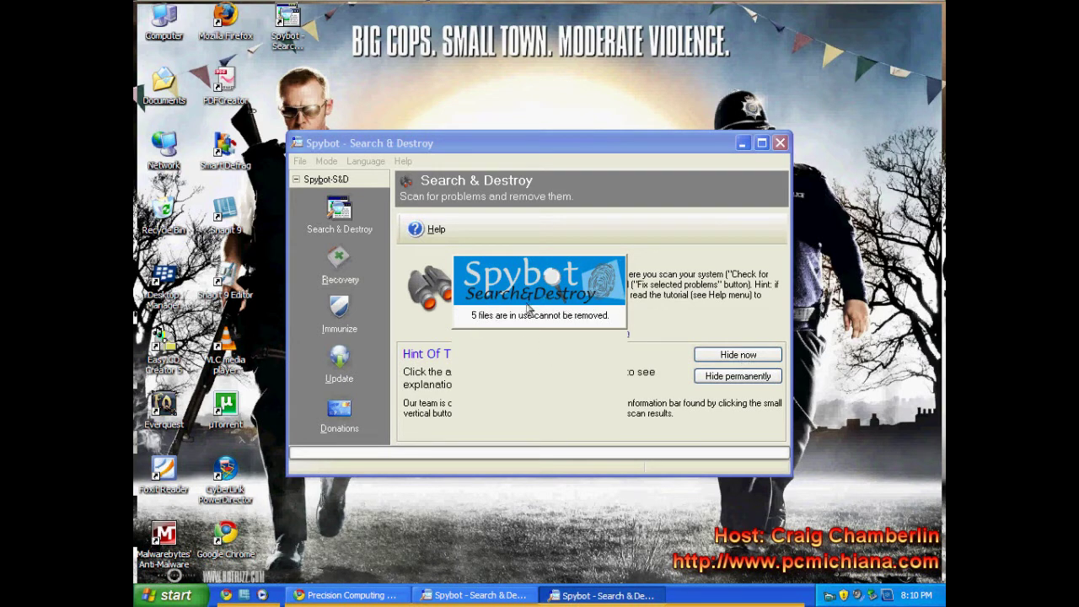
pyautogui.click(444, 229)
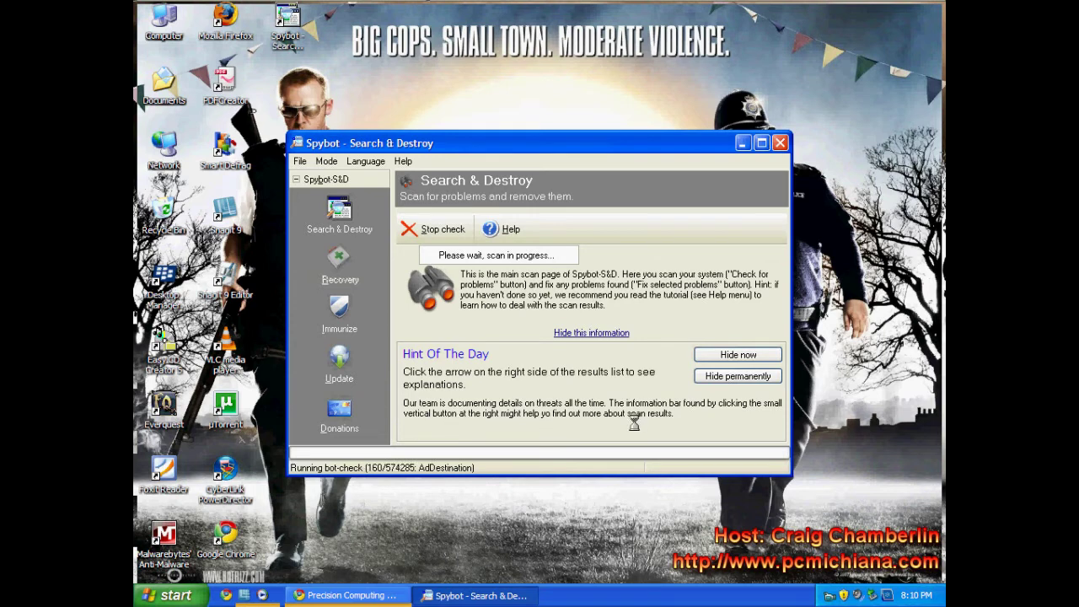
pyautogui.click(737, 357)
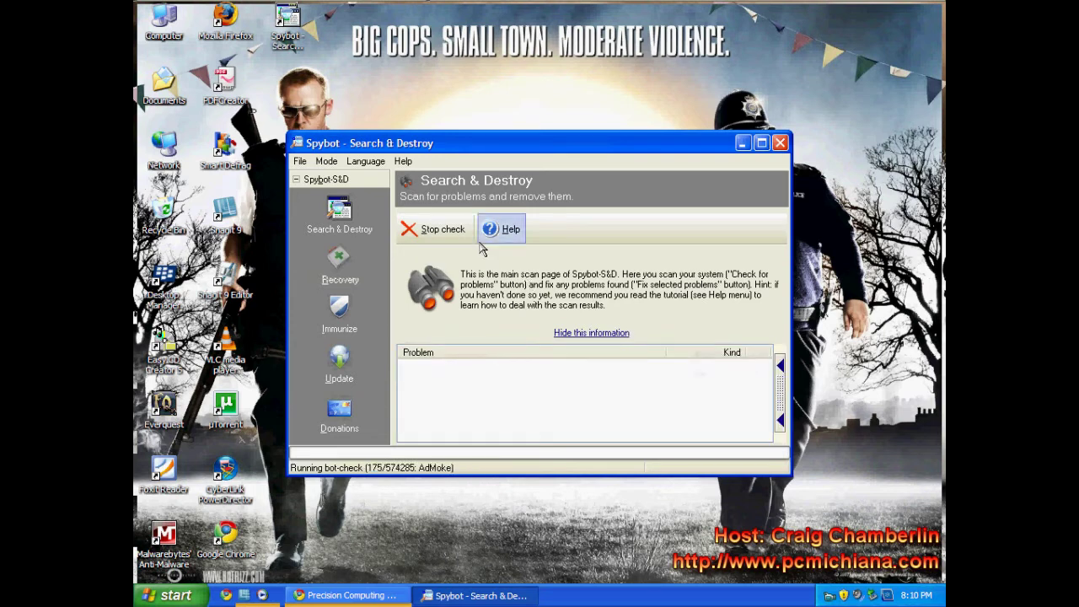
pyautogui.click(440, 232)
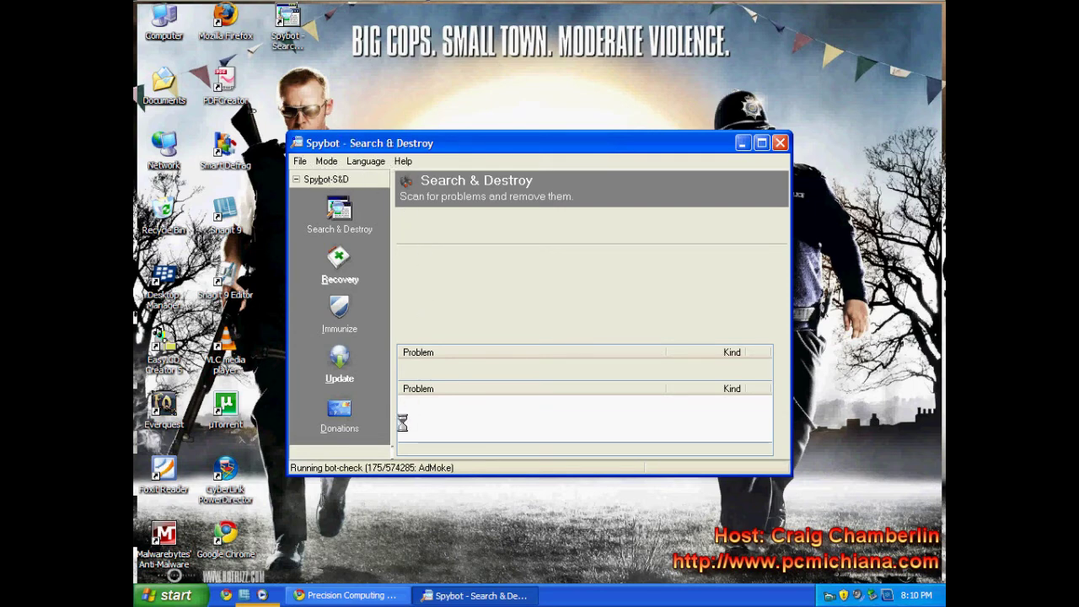
# Switch Spybot to advanced mode, confirming the warning.
pyautogui.click(327, 162)
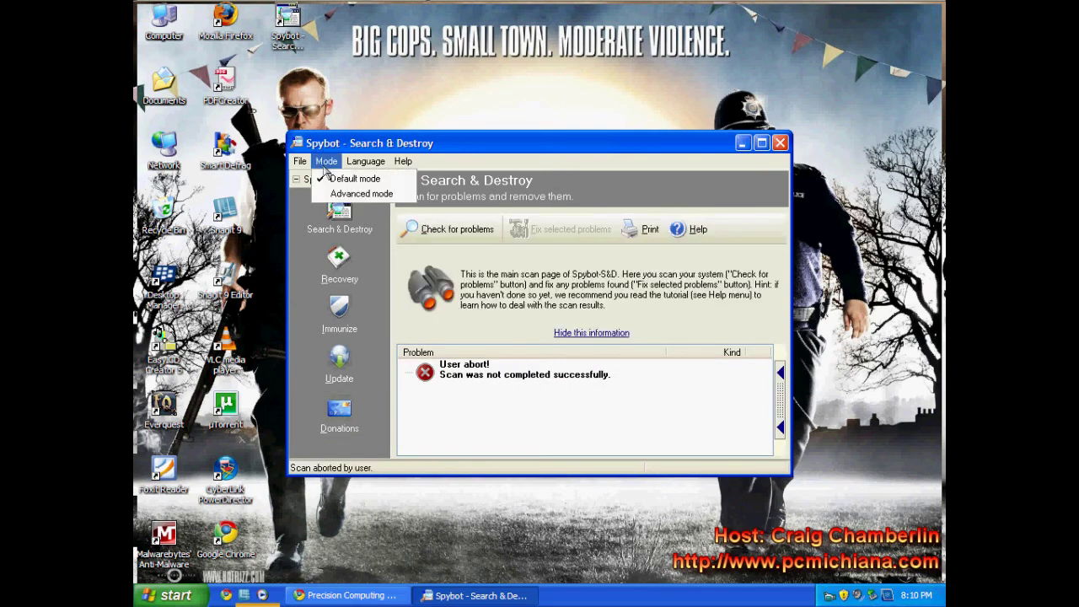
pyautogui.click(341, 193)
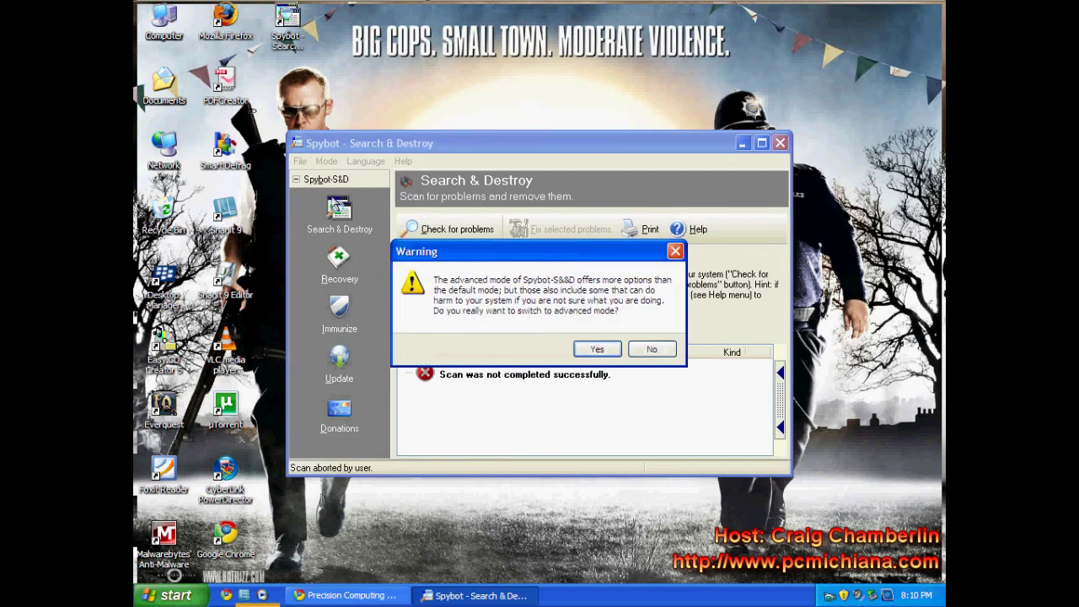
pyautogui.click(598, 349)
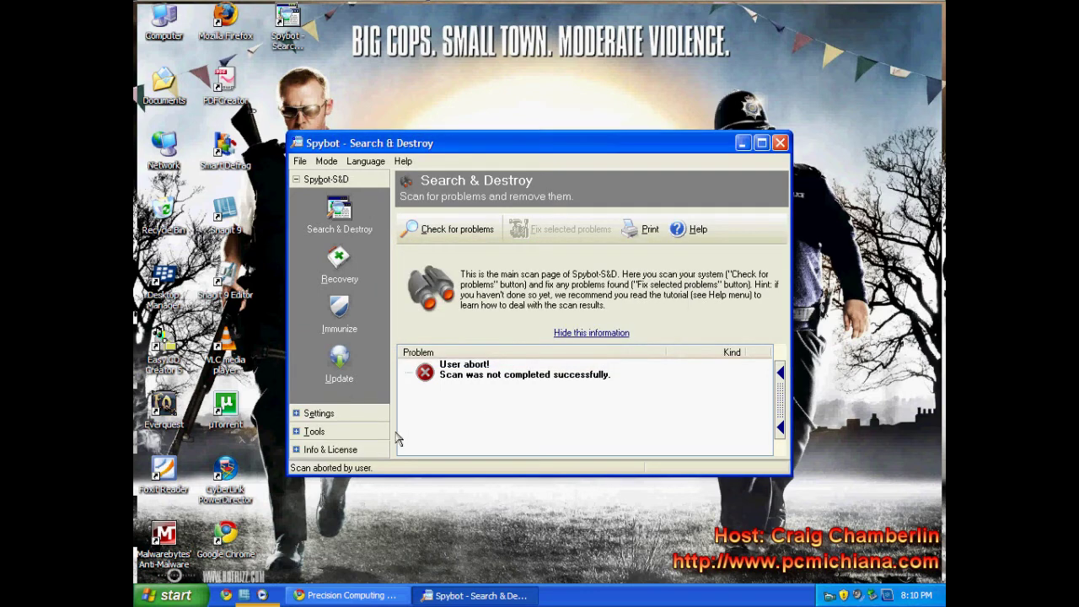
# Show the advanced Tools list and select the System Internals tool.
pyautogui.click(312, 431)
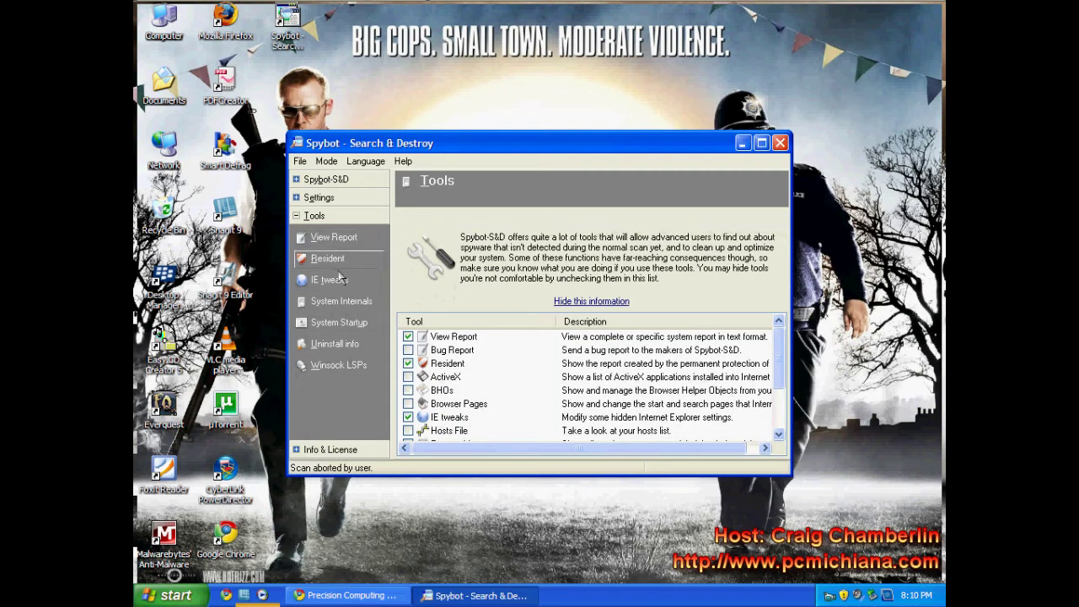
pyautogui.click(472, 419)
pyautogui.scroll(-2, 504, 410)
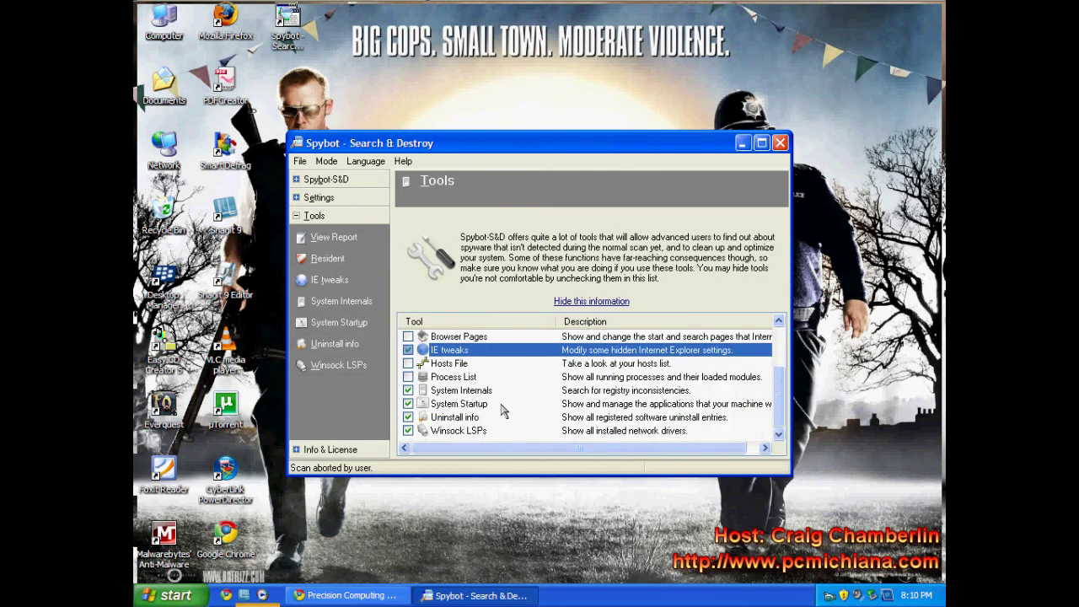
pyautogui.click(465, 393)
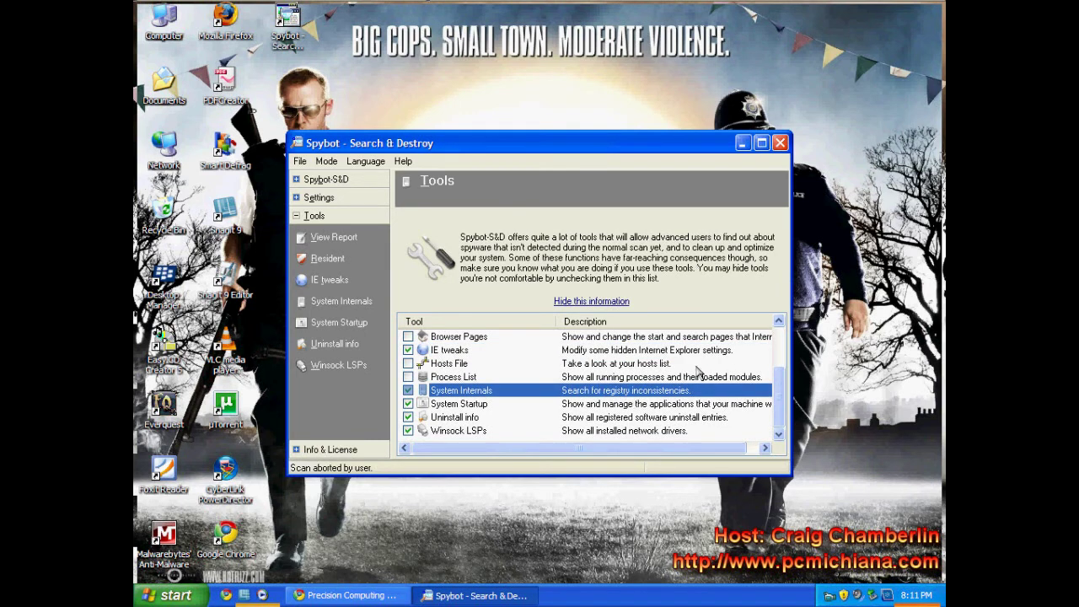
# Run the System Internals registry inconsistency check, then return to the Spybot-S&D page and exit via File > Exit.
pyautogui.doubleClick(504, 393)
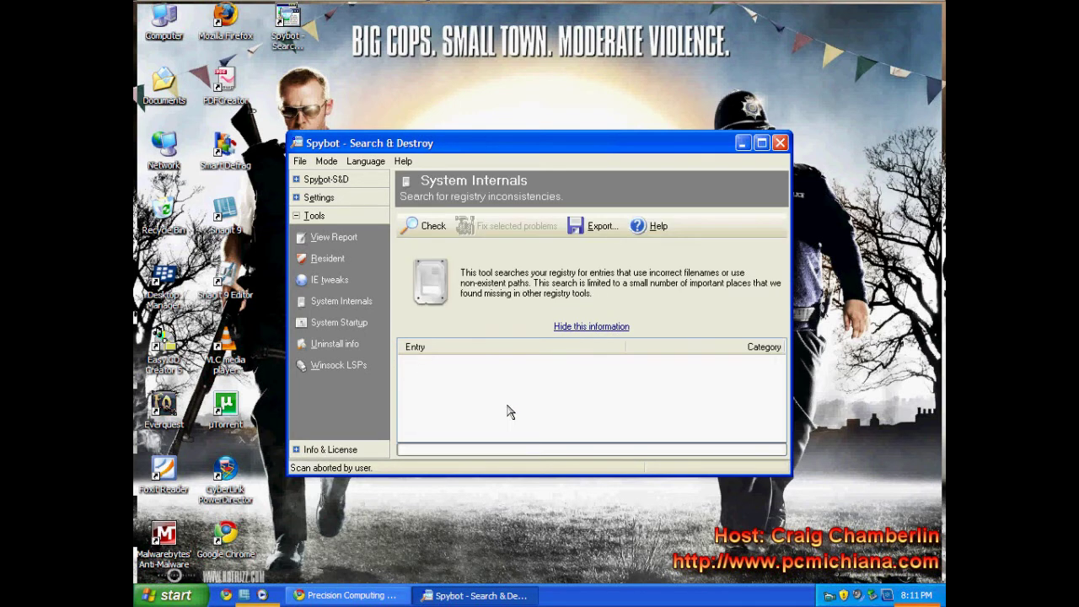
pyautogui.click(433, 228)
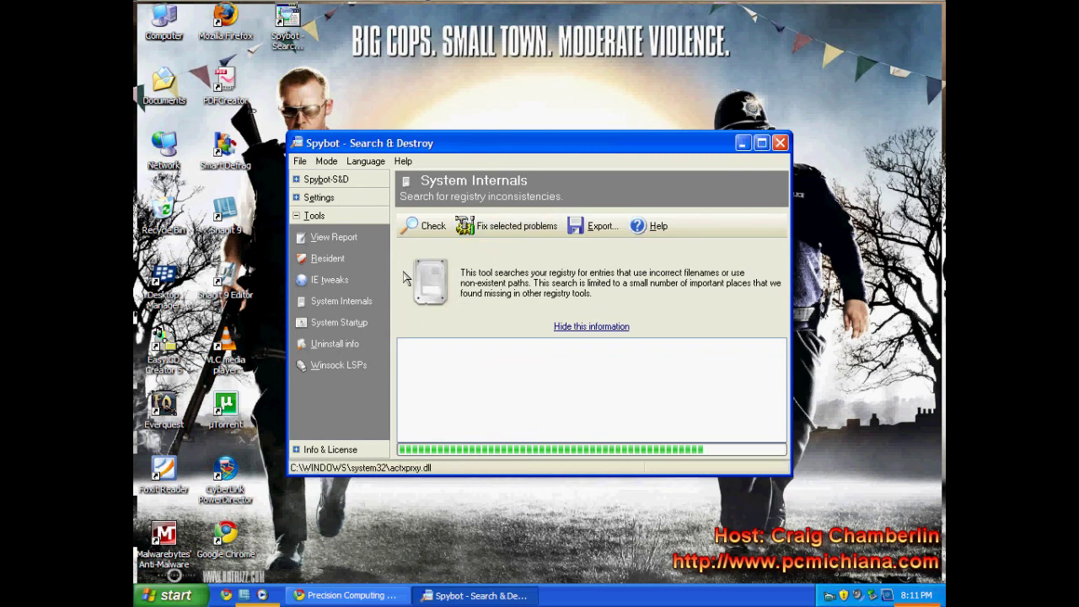
pyautogui.click(317, 180)
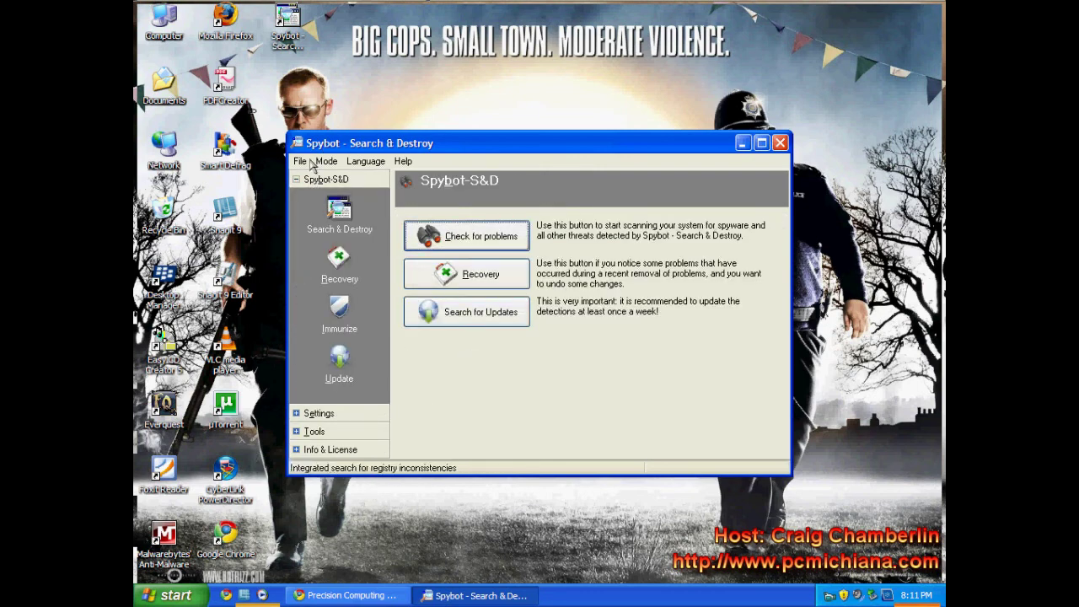
pyautogui.click(300, 161)
pyautogui.click(316, 200)
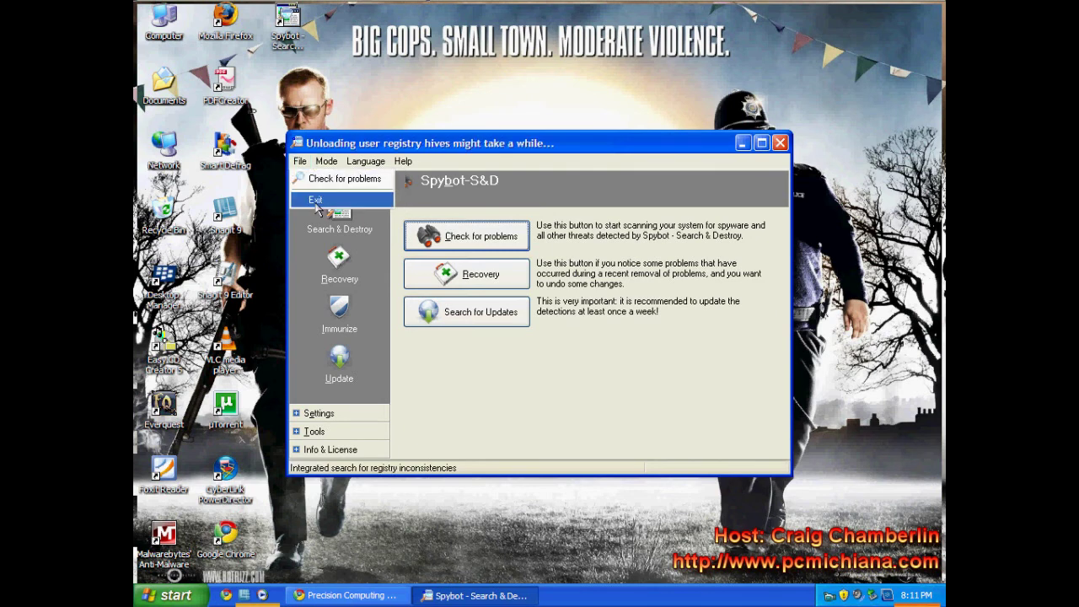